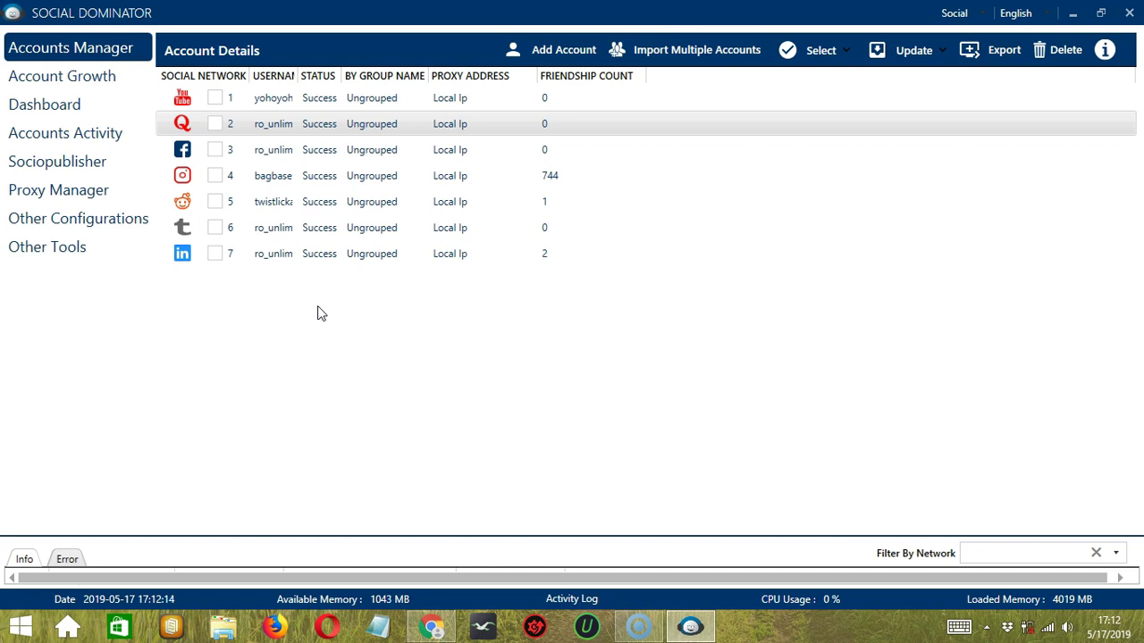
Go to the tools of the Quora account and open the Answer On Question activity's configuration
left_click(257, 131)
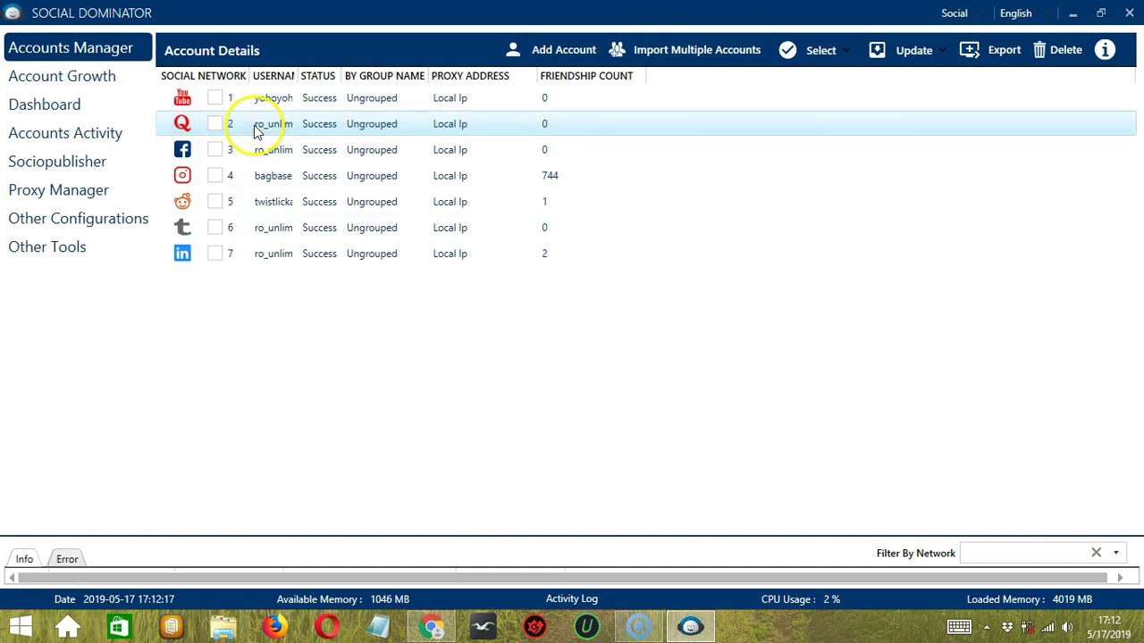
right_click(256, 125)
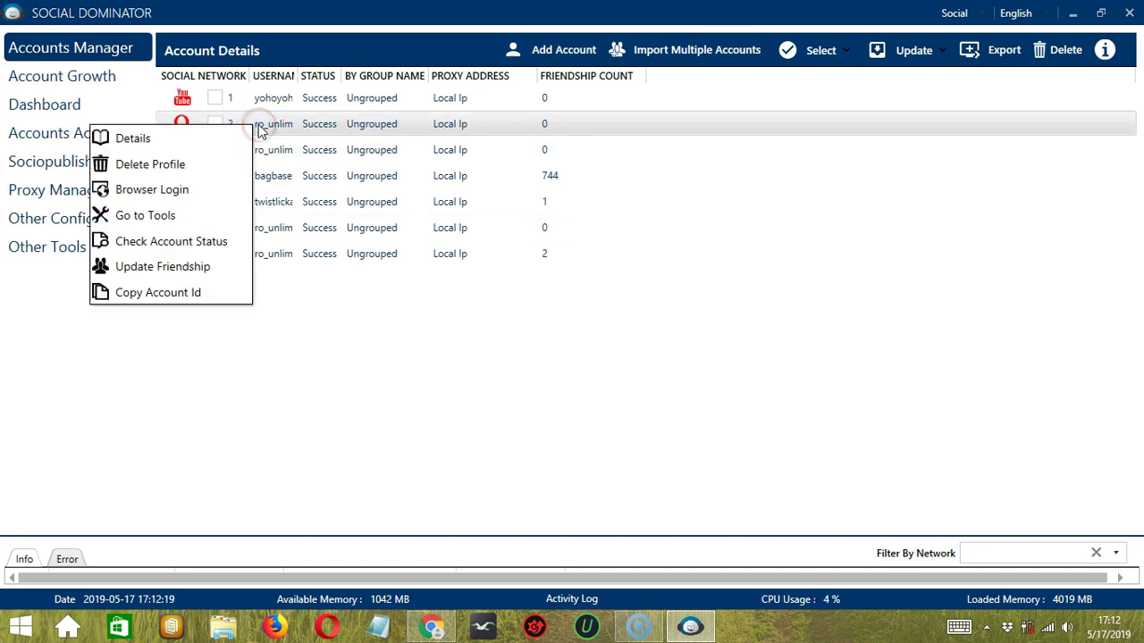
left_click(211, 216)
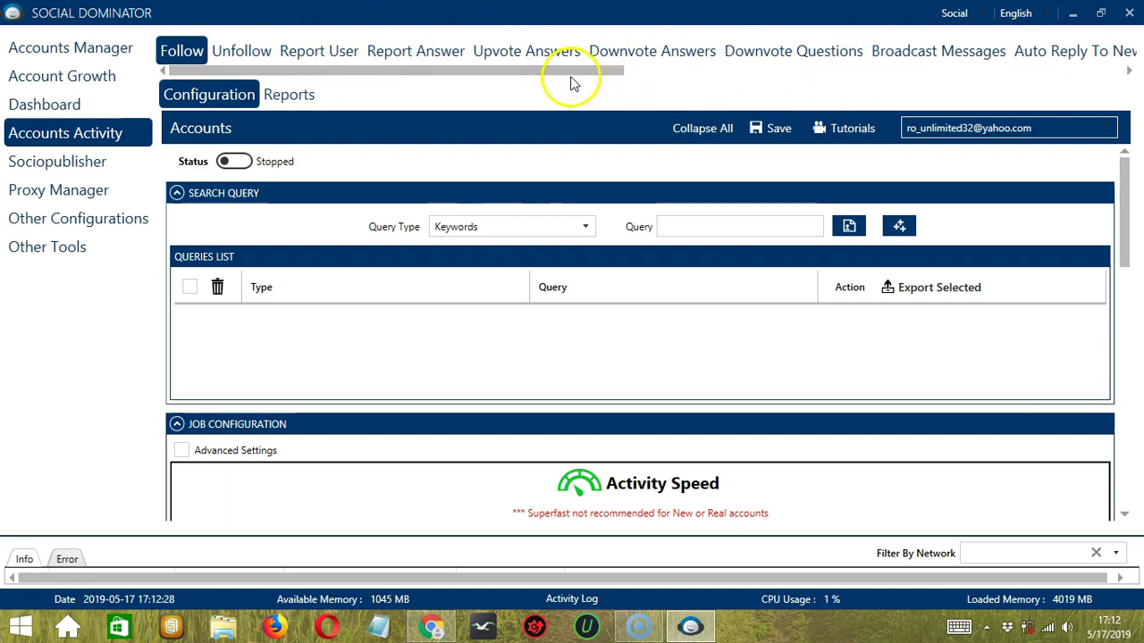
left_click_drag(527, 76, 1077, 89)
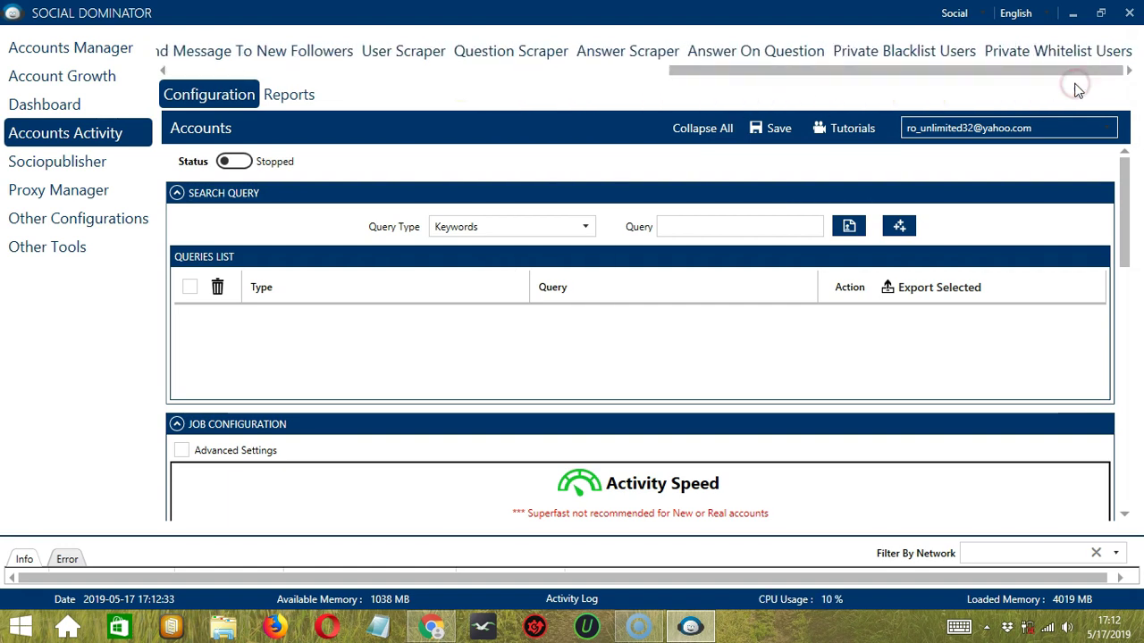
left_click(733, 50)
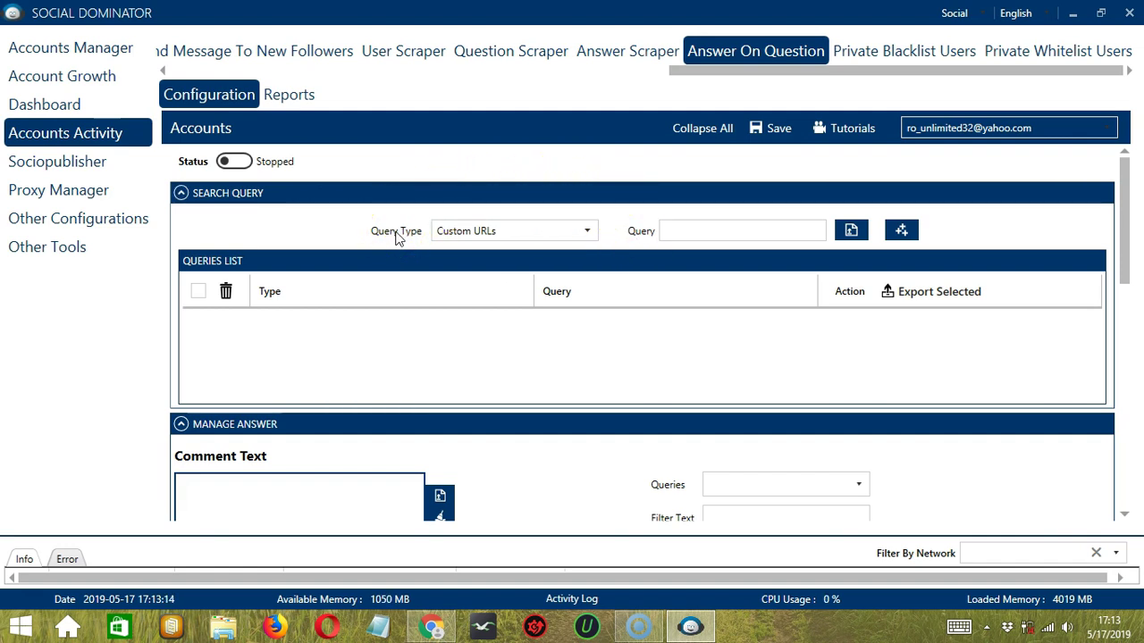
left_click(588, 231)
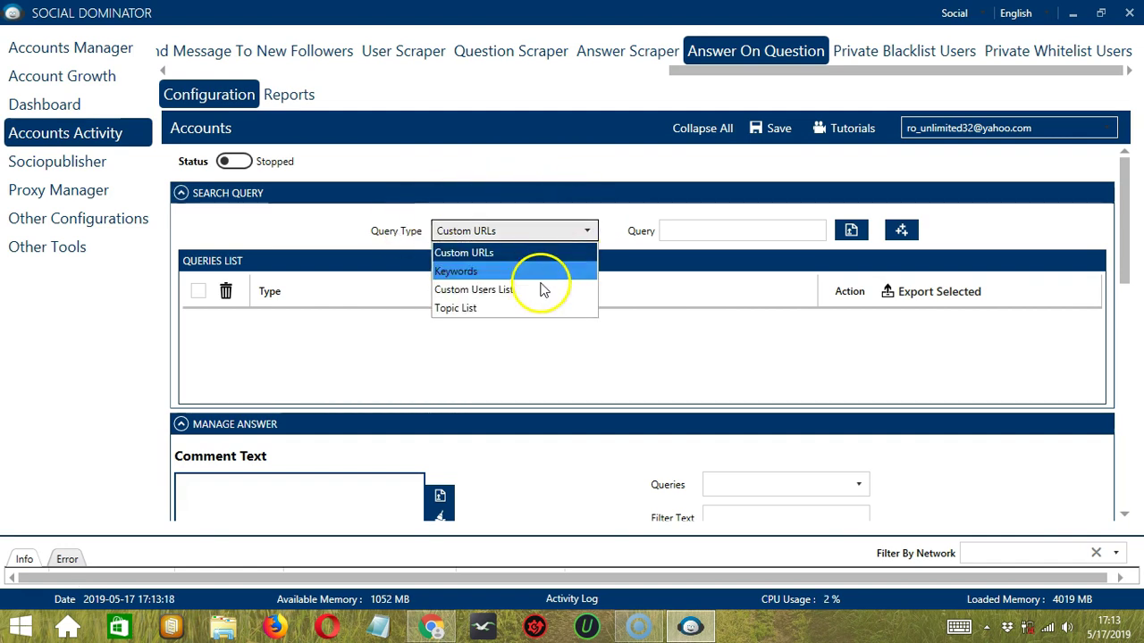
left_click(585, 235)
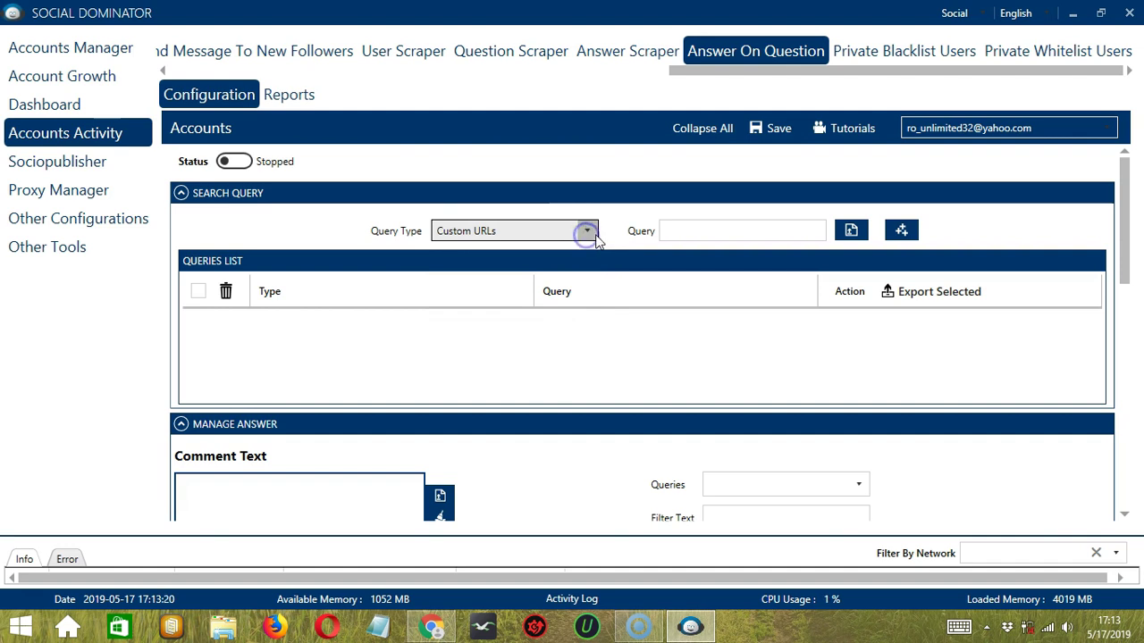
left_click(695, 234)
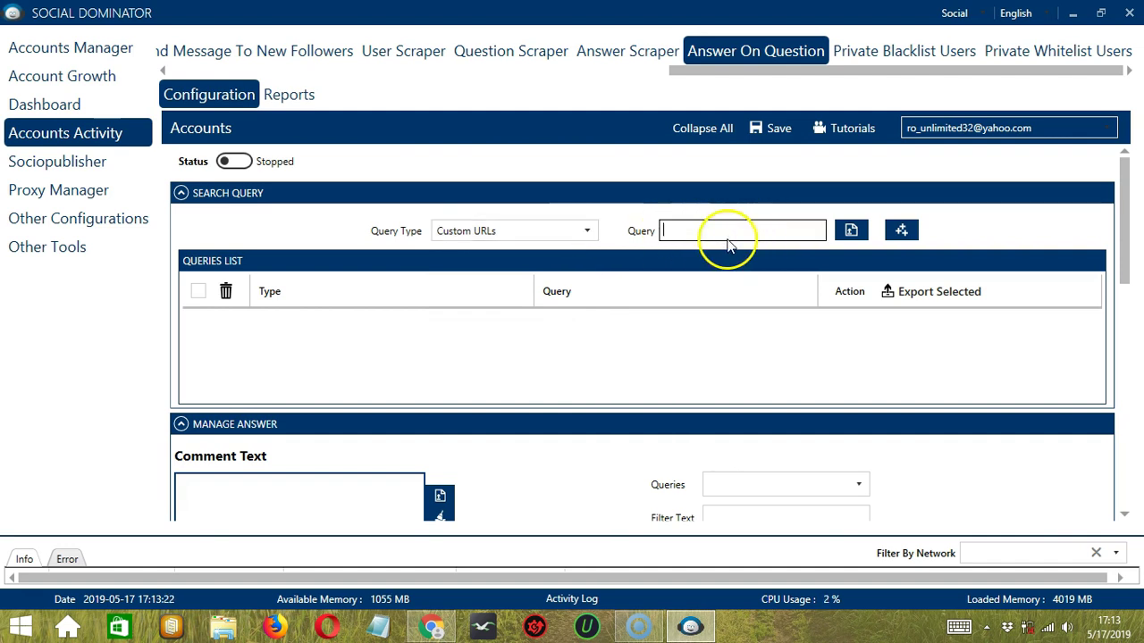
left_click(851, 232)
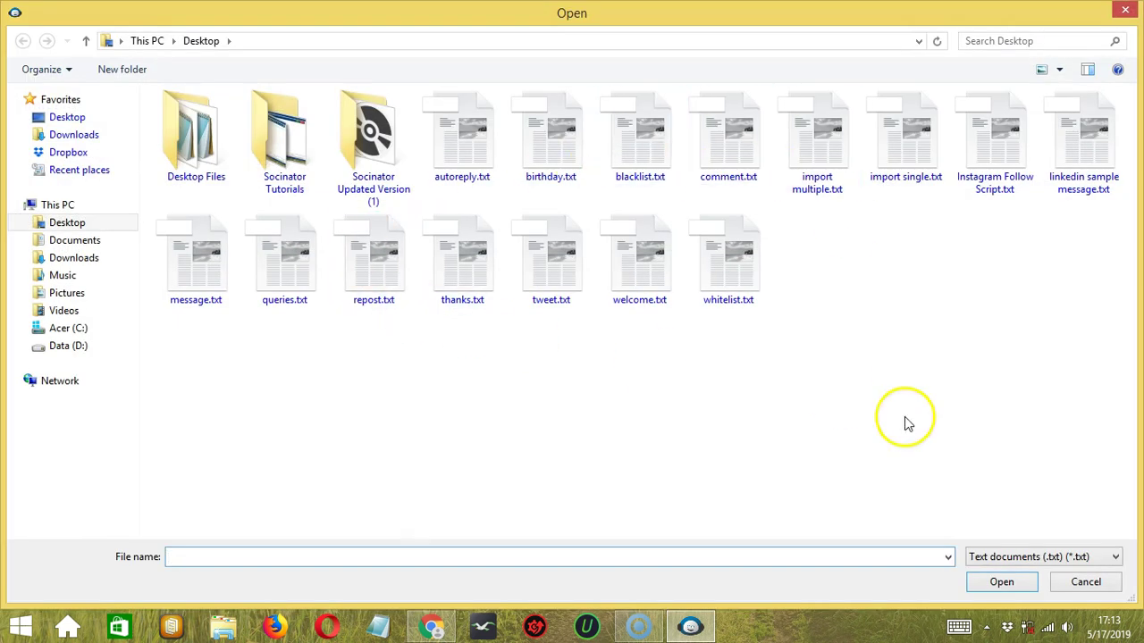
left_click(1001, 582)
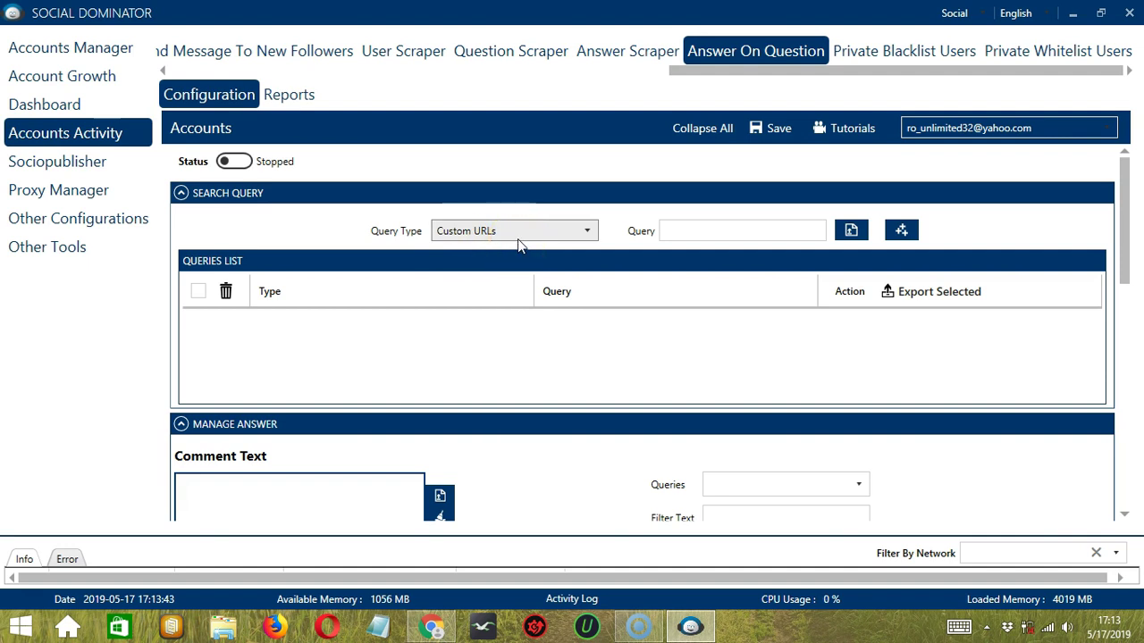
Switch to Chrome and copy the link of the Quora question "What are some of the best horror movies?"
left_click(432, 527)
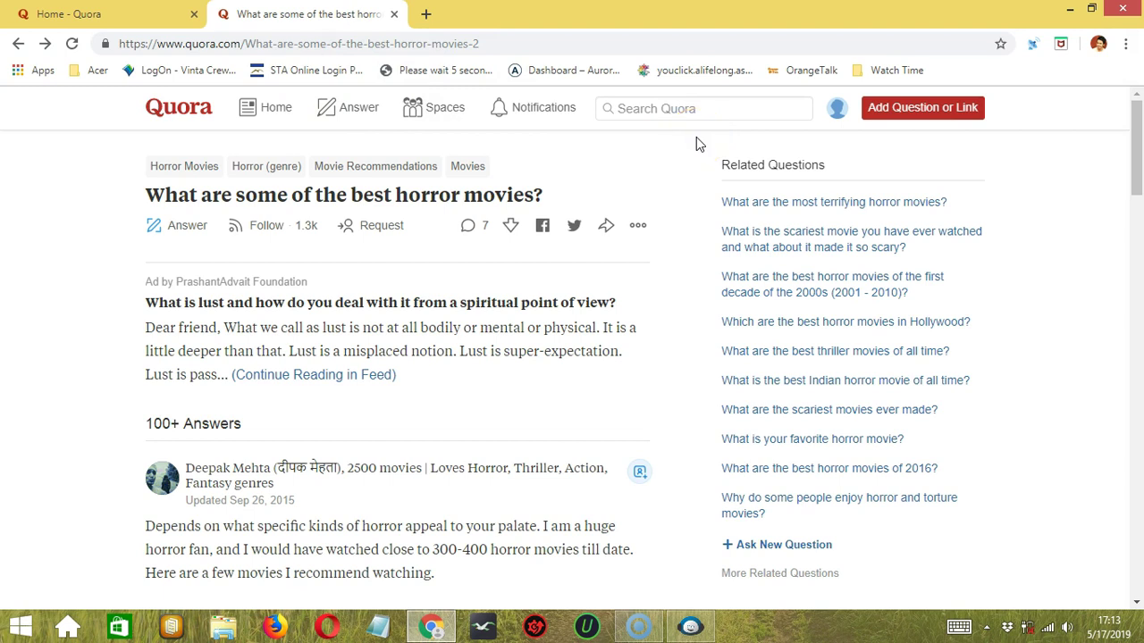
left_click(607, 227)
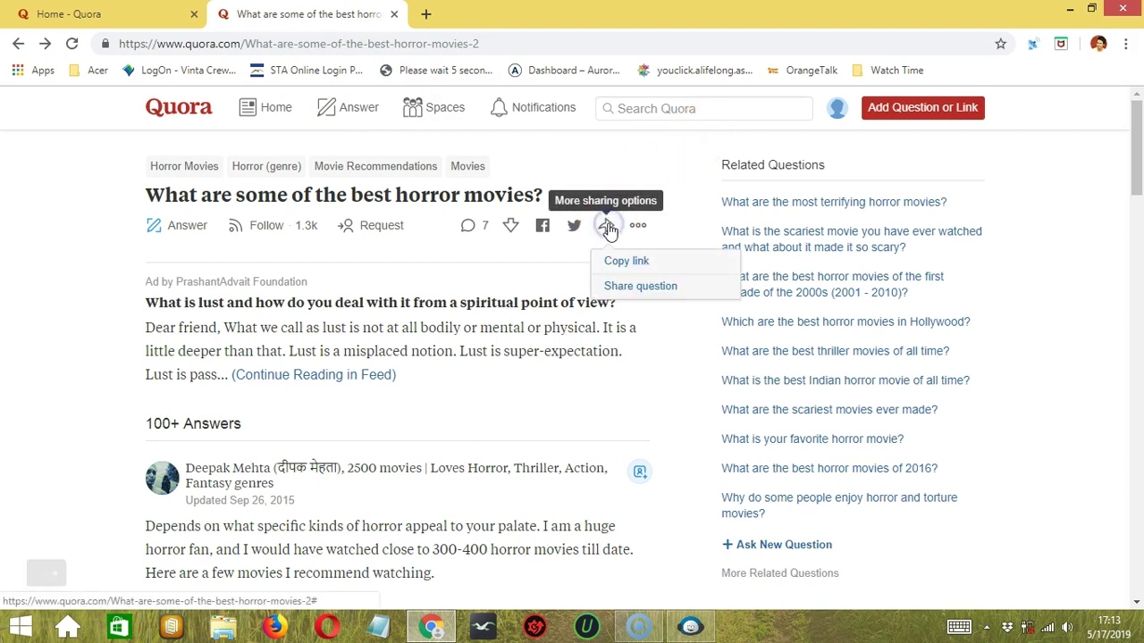
left_click(685, 263)
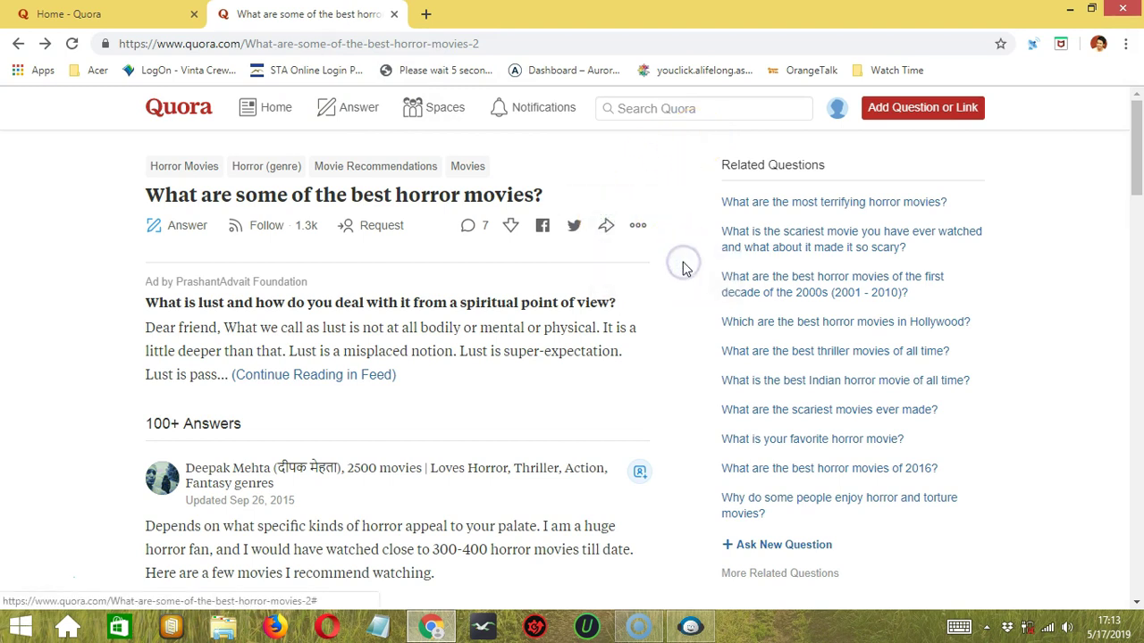
key("alt+Tab")
left_click(723, 234)
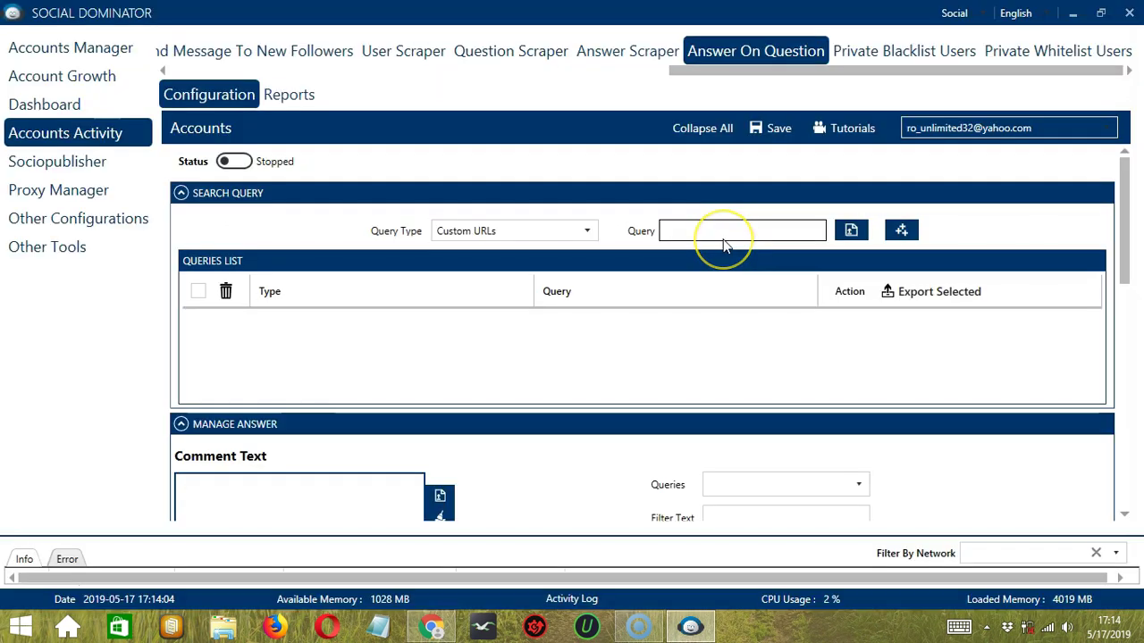
key("ctrl+v")
left_click(921, 225)
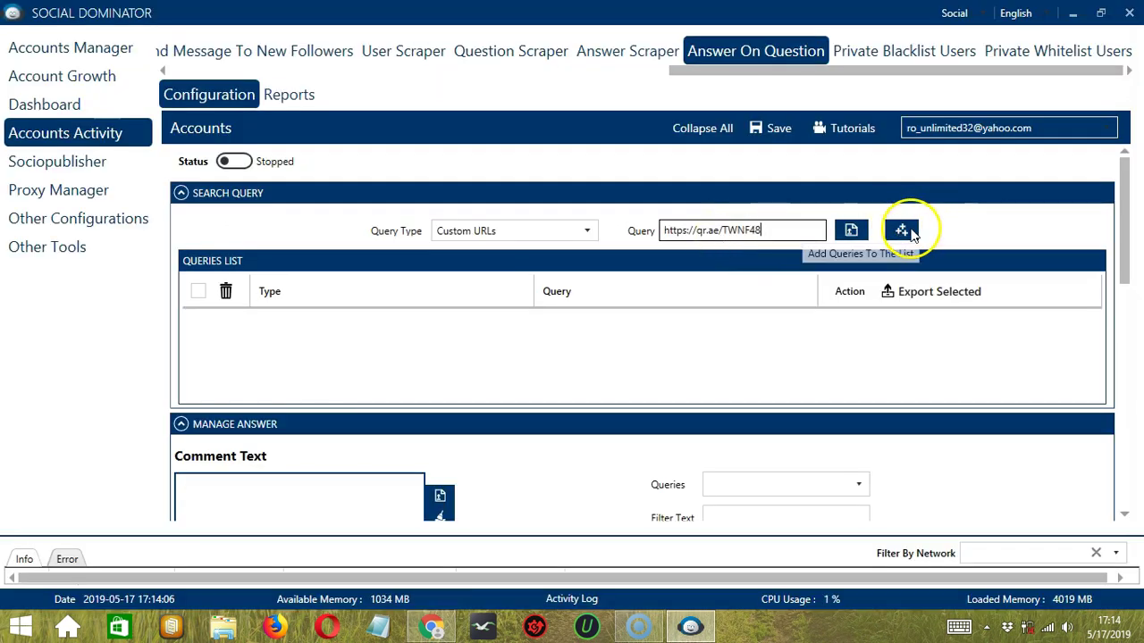
left_click(905, 230)
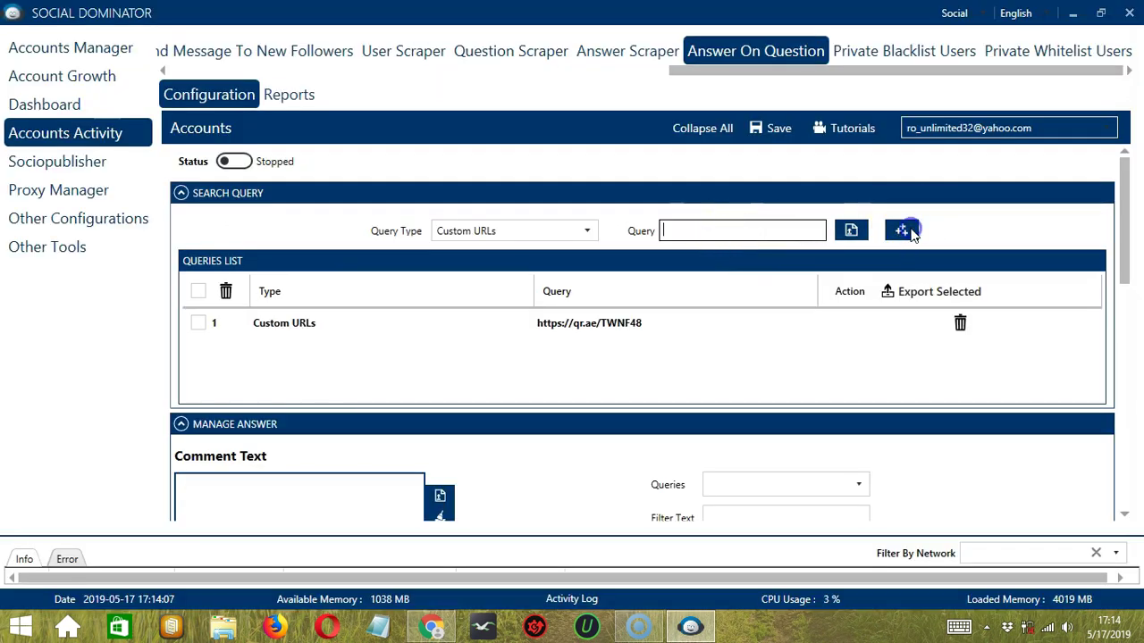
Add a Keywords query with the word "horror" to the queries list
left_click(593, 228)
left_click(502, 271)
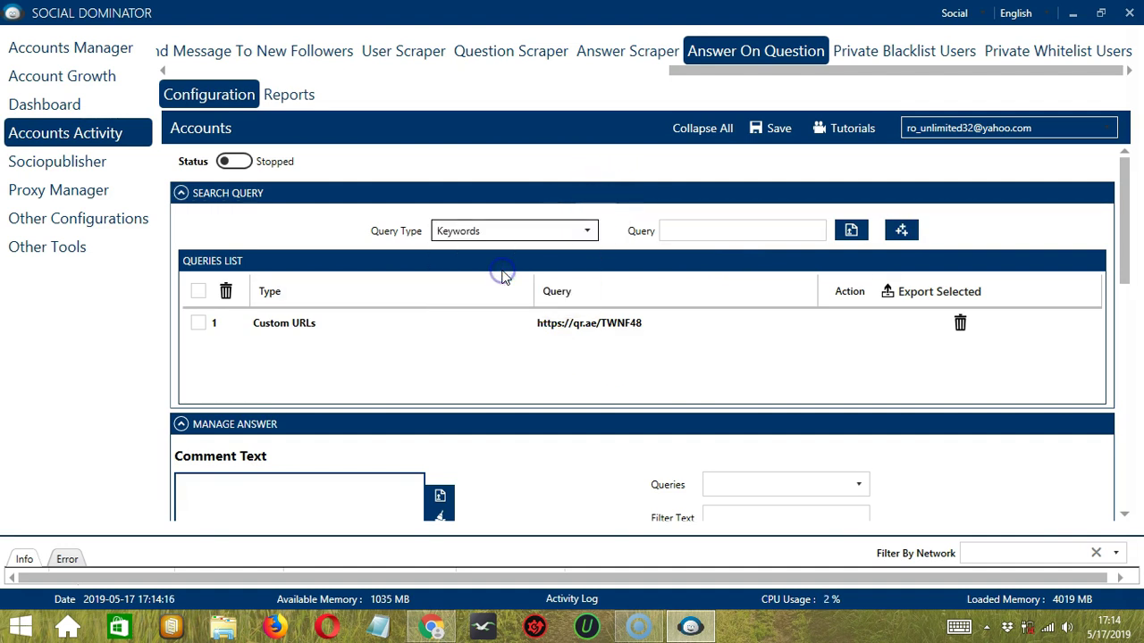
left_click(705, 232)
type("ho")
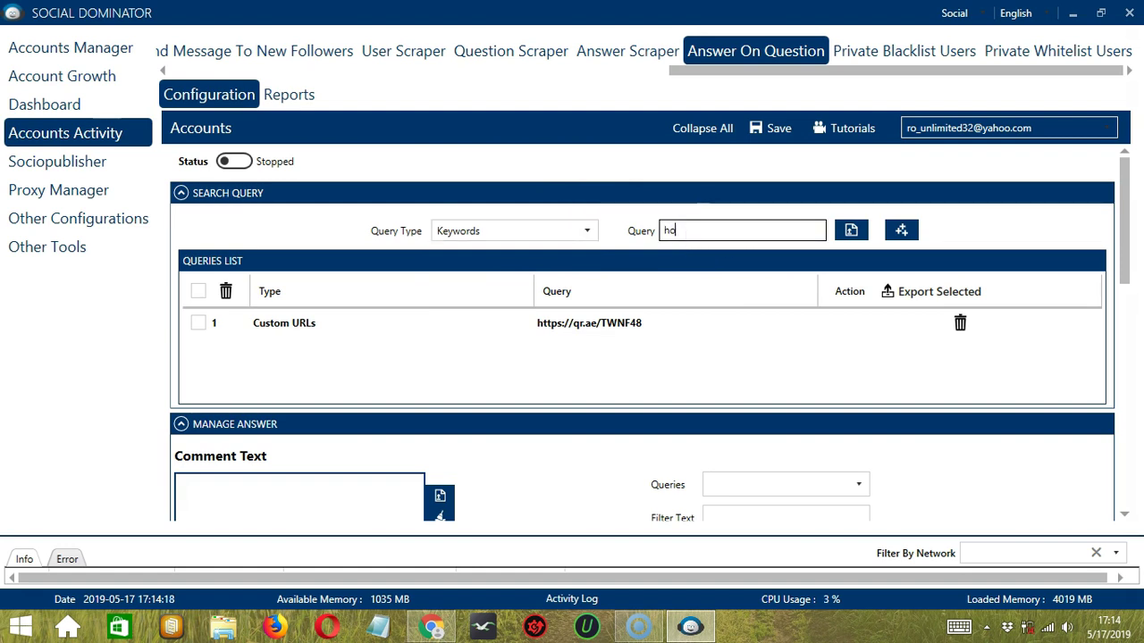
type("rror")
left_click(902, 232)
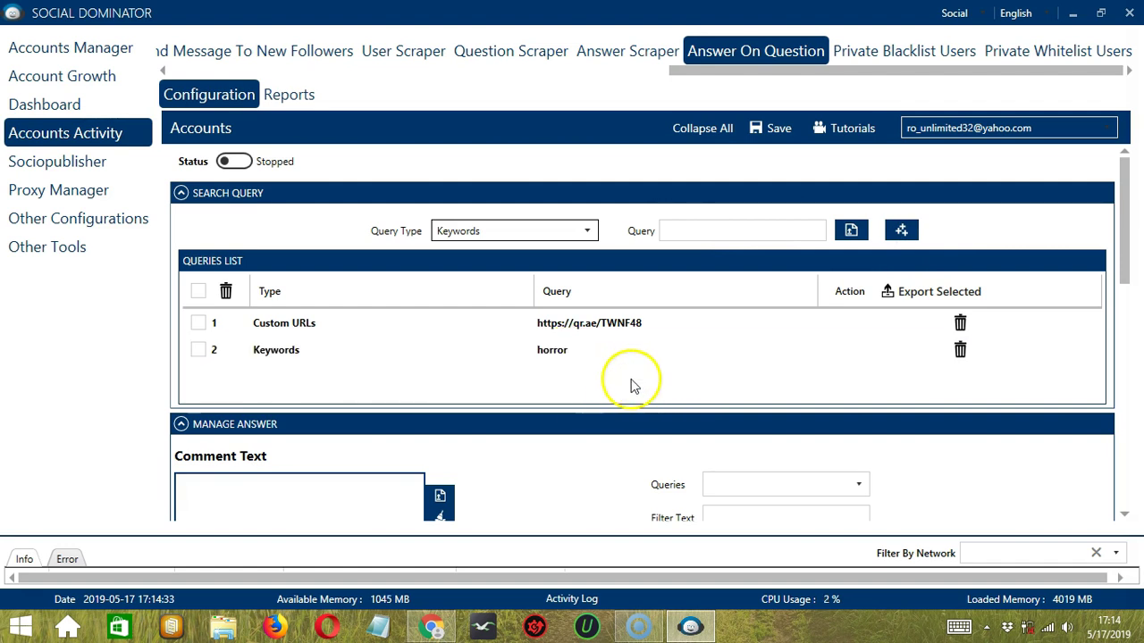
Add a Custom Users List query with the profile name copied from a Quora user's page in Chrome
left_click(591, 230)
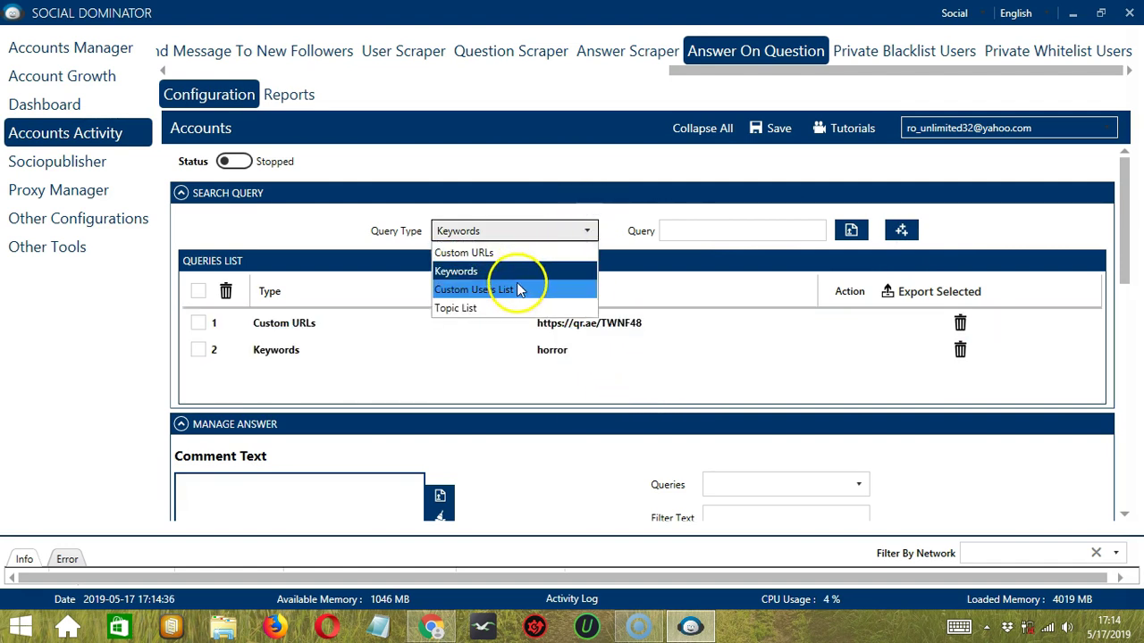
left_click(520, 290)
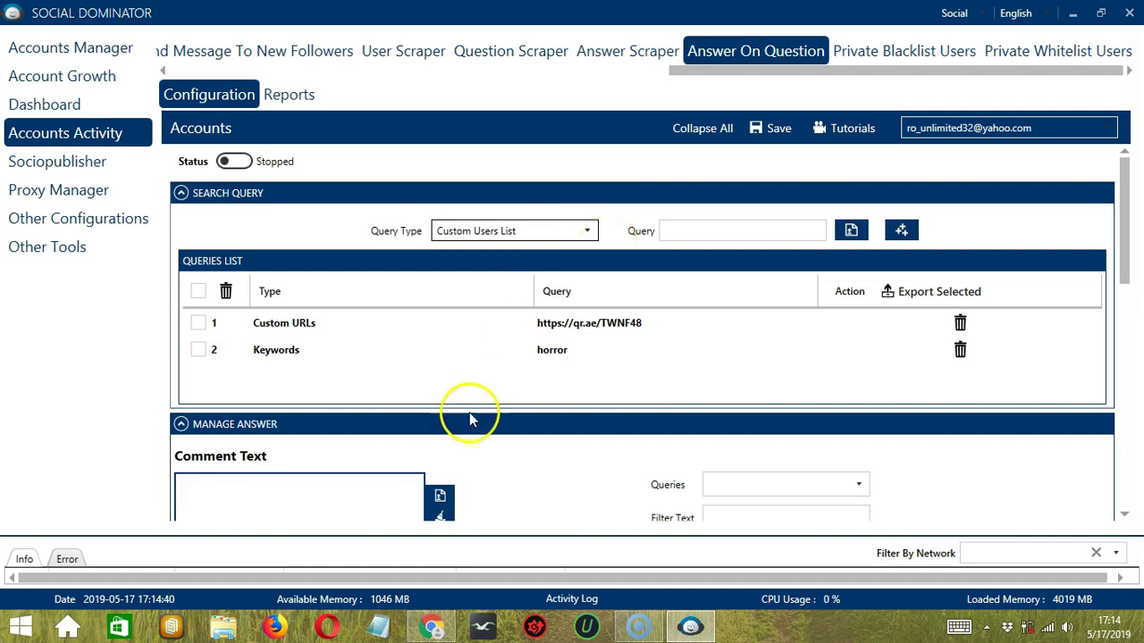
left_click(433, 626)
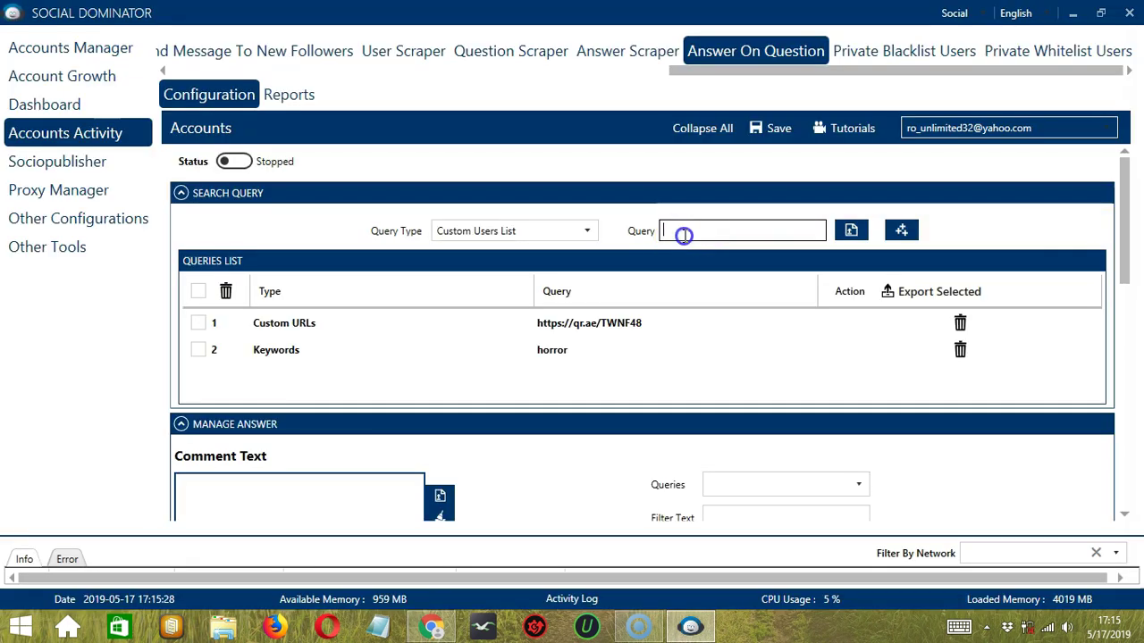
key("ctrl+v")
left_click(901, 231)
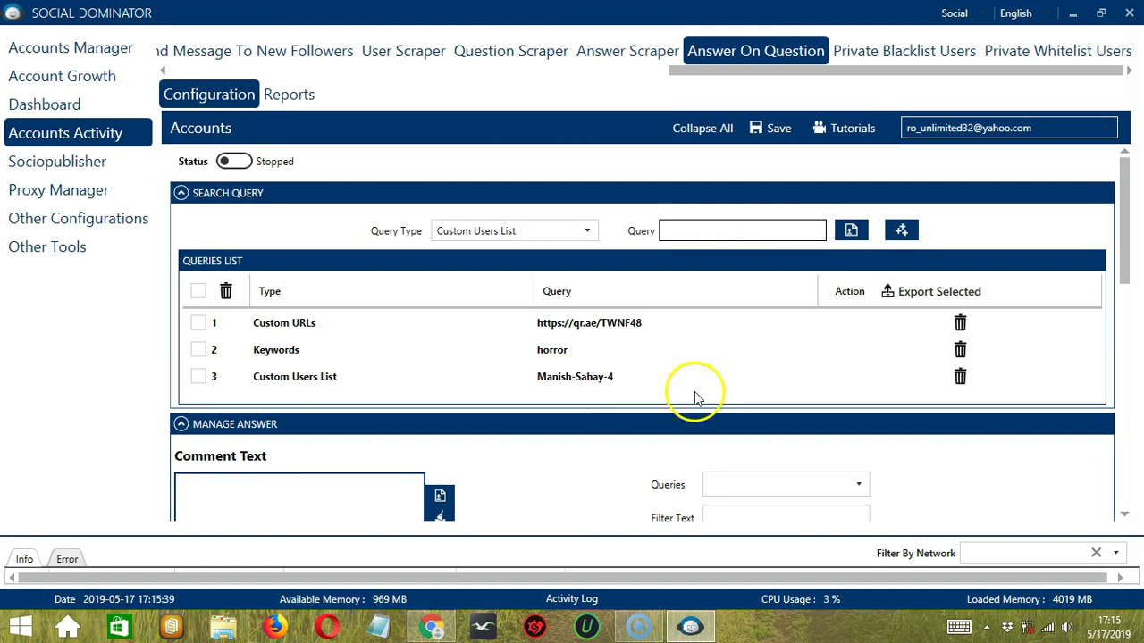
Set the query type to Topic List, then copy "Horror-Movies" from the address of Quora's Horror Movies topic in Chrome
left_click(589, 231)
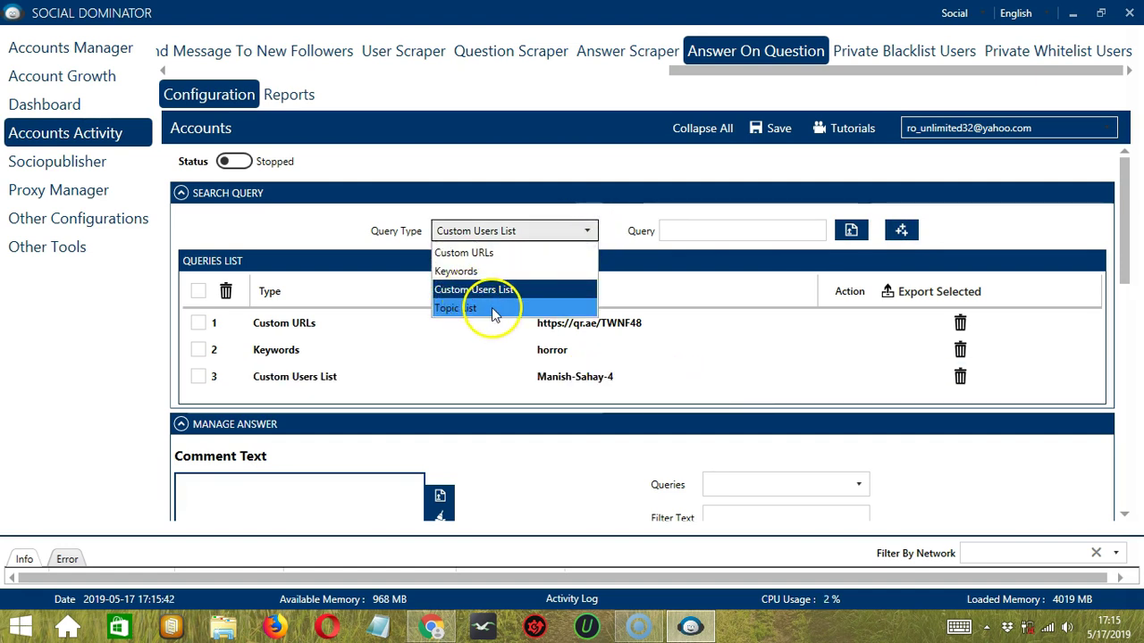
left_click(491, 307)
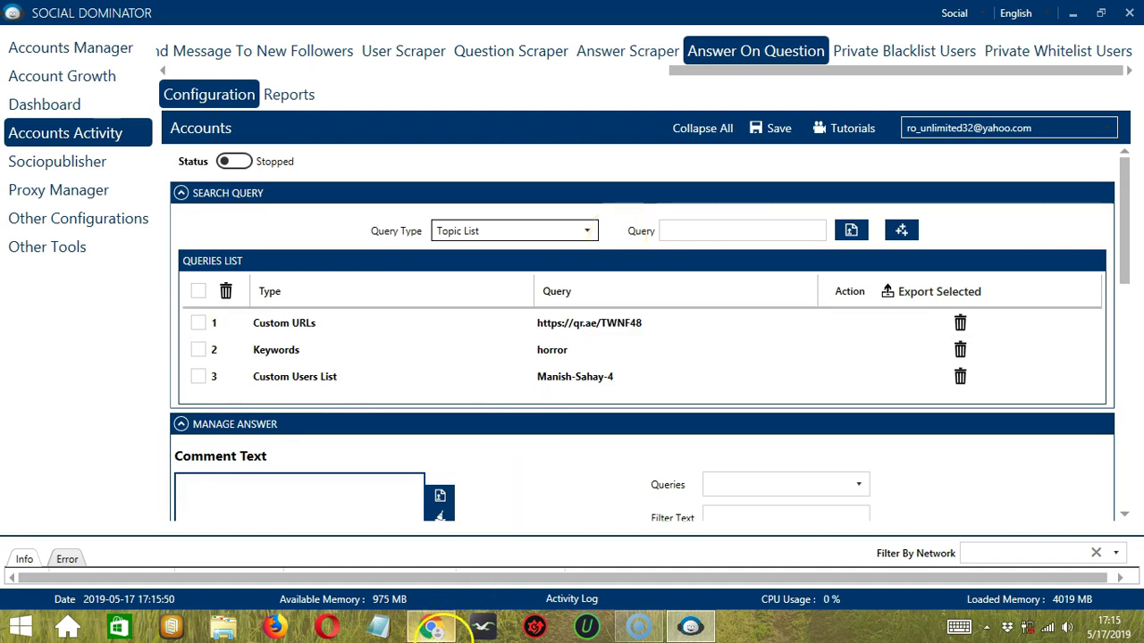
left_click(432, 628)
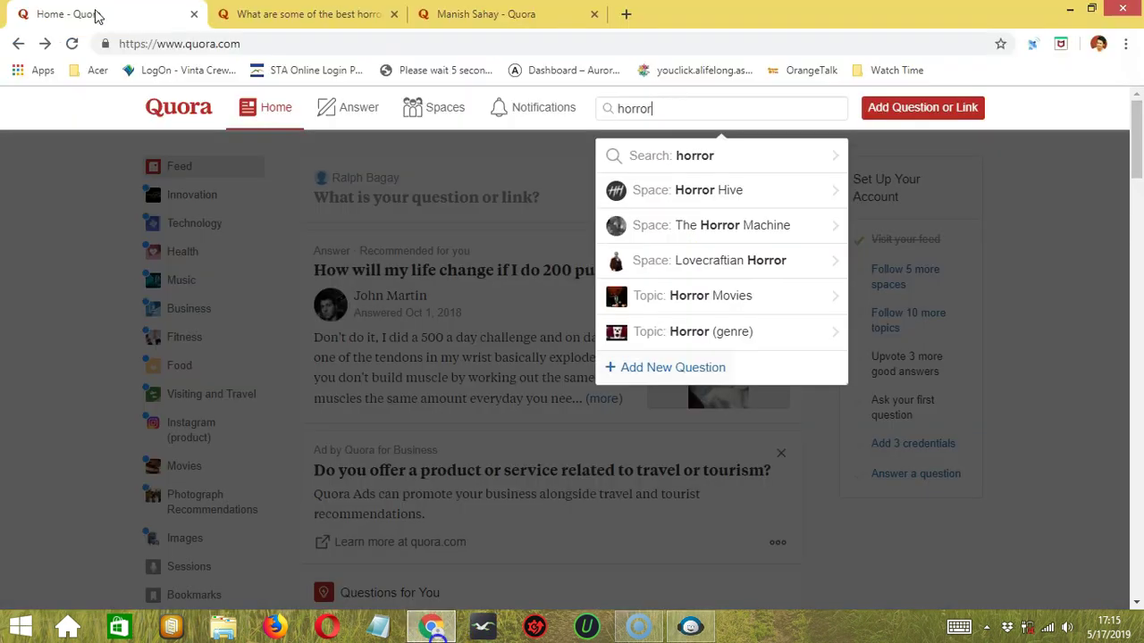
left_click(782, 304)
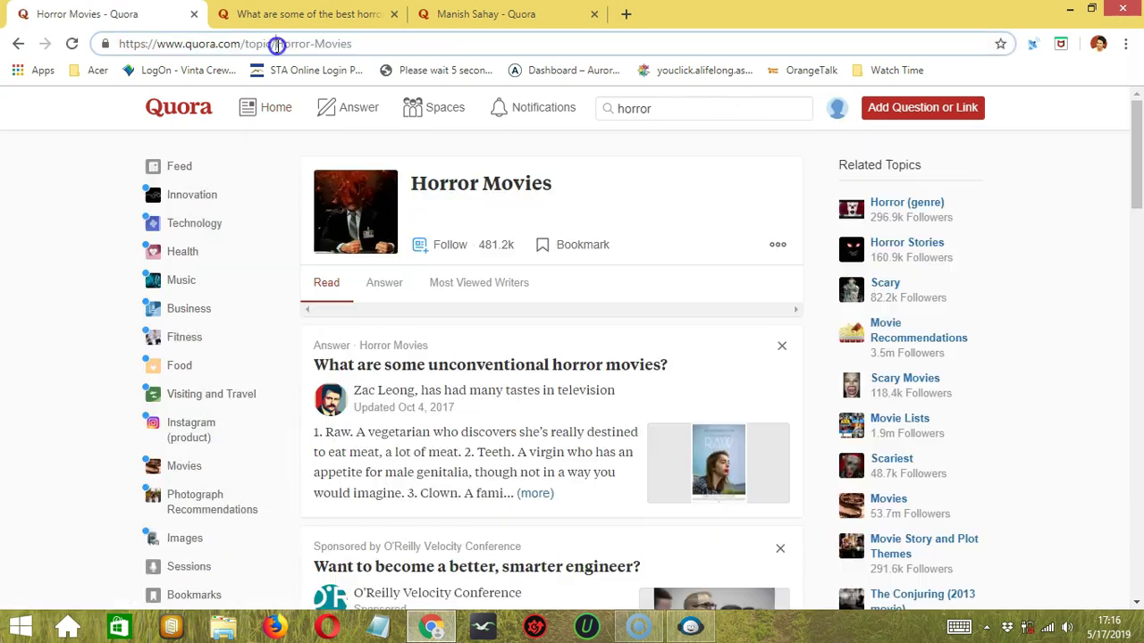
left_click_drag(276, 44, 362, 44)
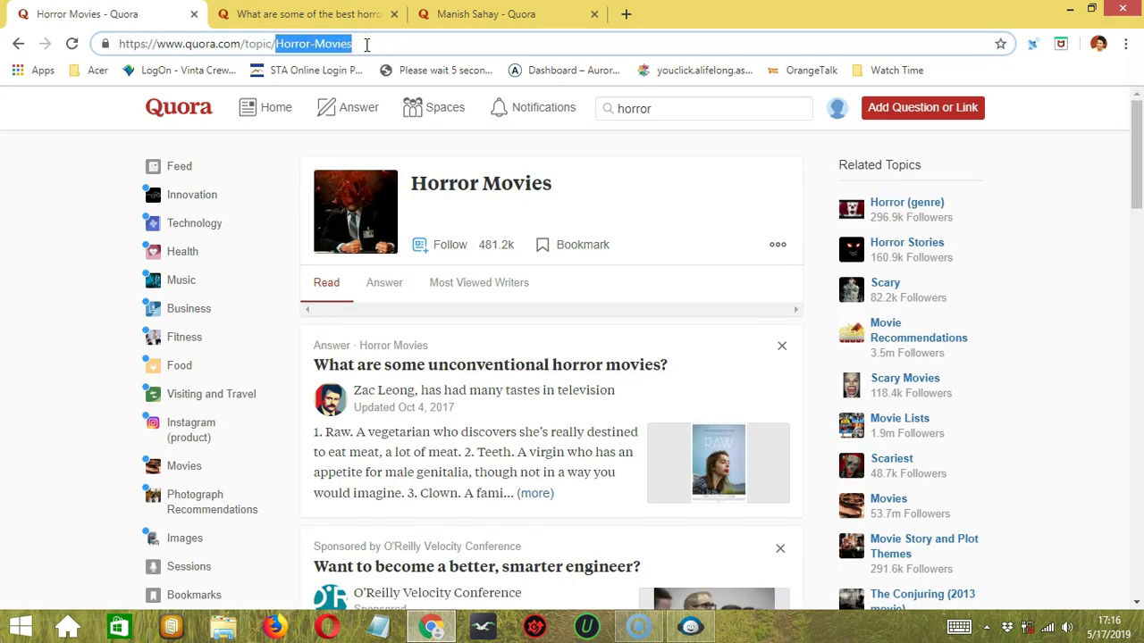
key("ctrl+c")
Return to Social Dominator and add the copied topic "Horror-Movies" to the queries list
key("alt+Tab")
left_click(710, 230)
key("ctrl+v")
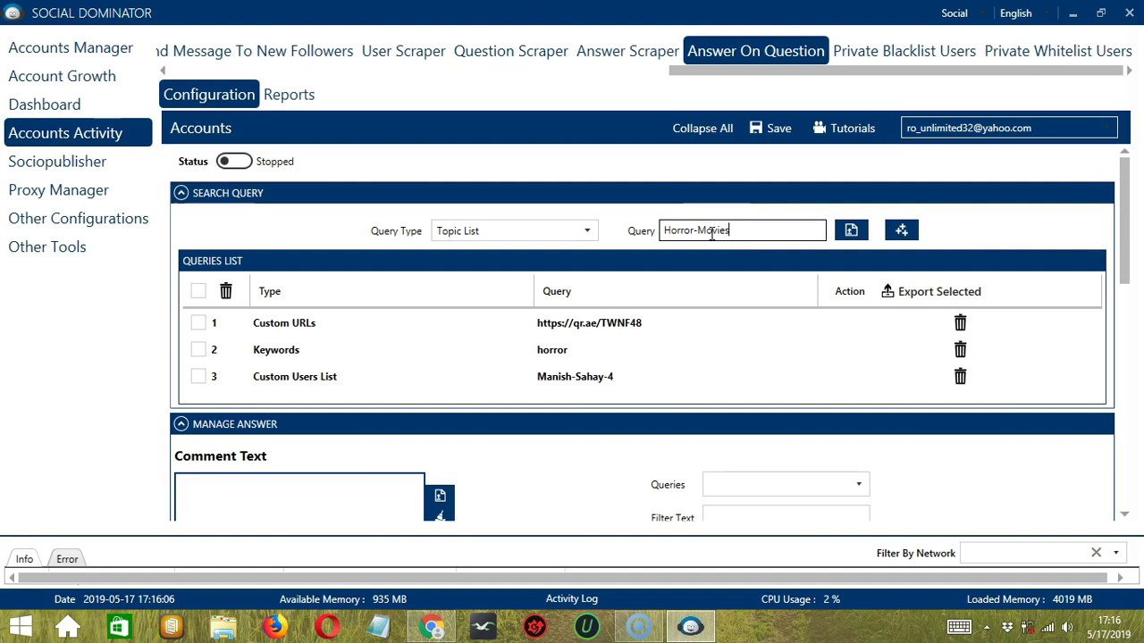
left_click(900, 230)
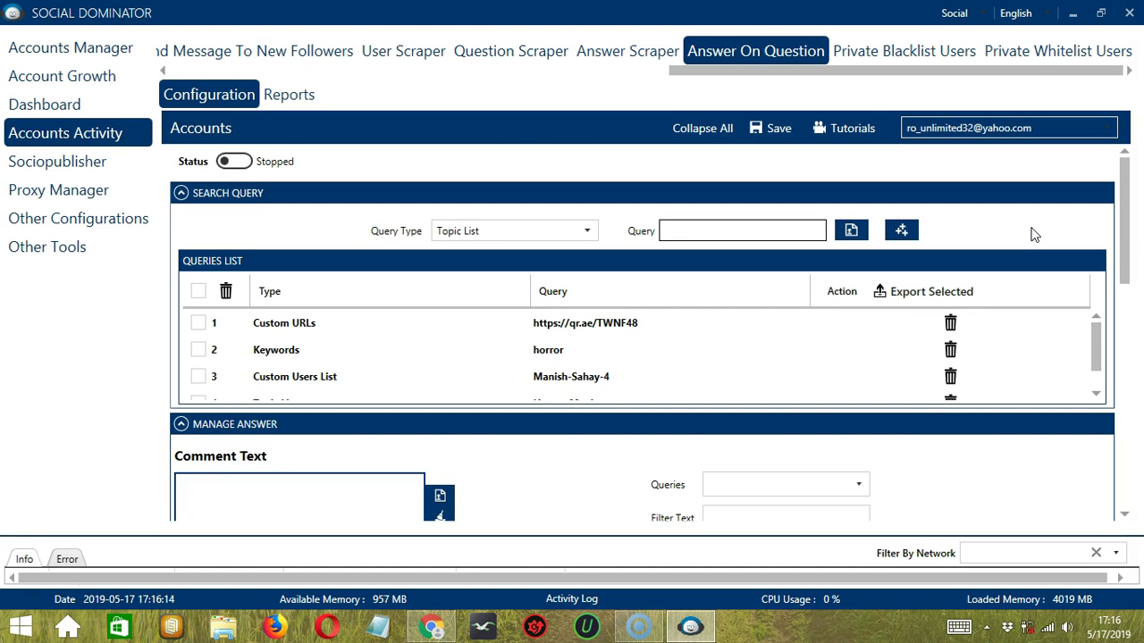
Delete the Custom Users List entry from the queries list
left_click(707, 345)
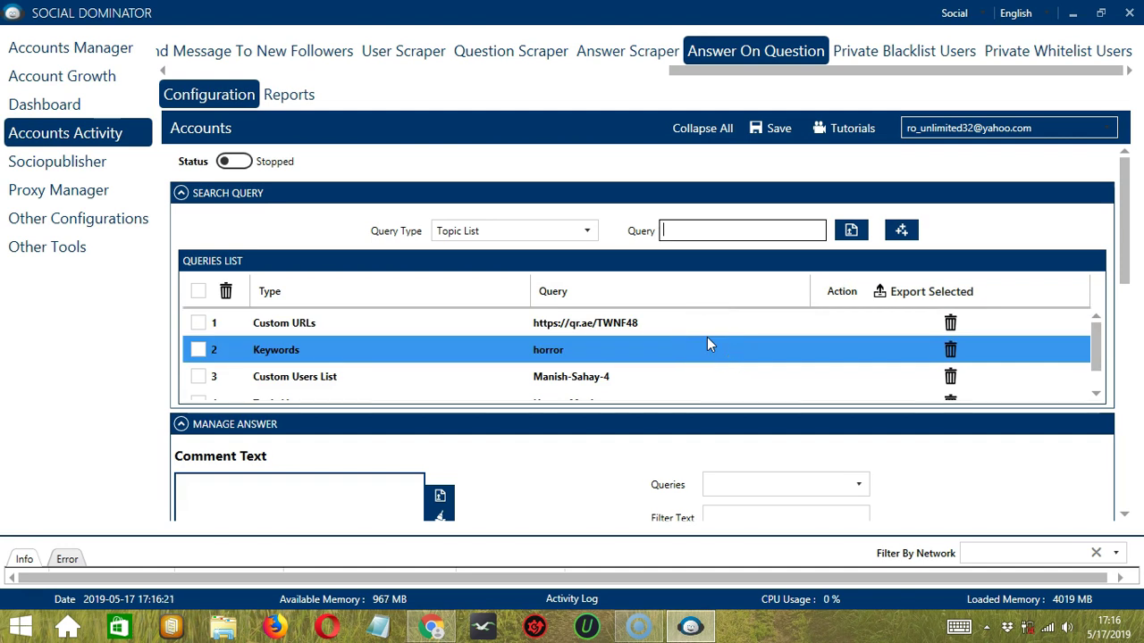
left_click(836, 327)
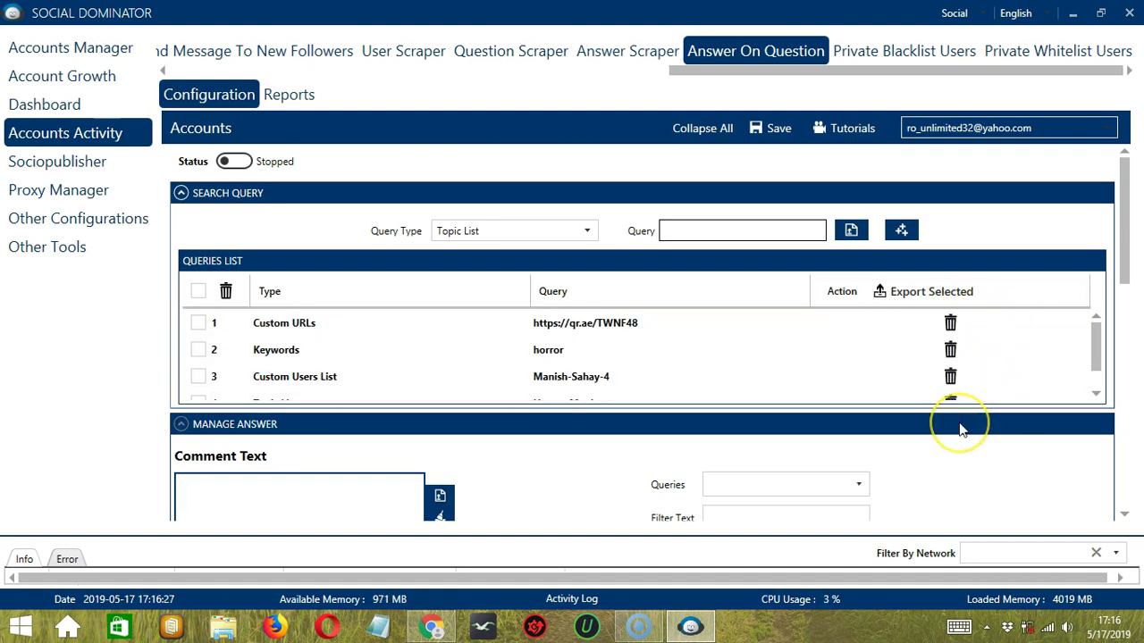
left_click(950, 376)
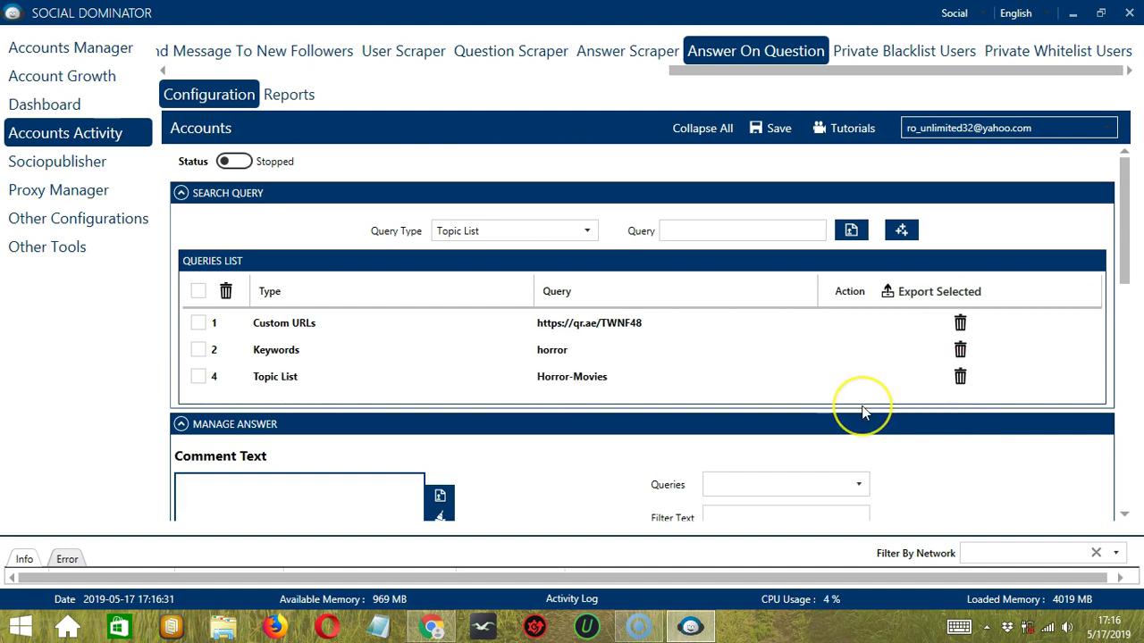
Enter "Alien" as the comment text in the Manage Answer section
scroll(1117, 517, "down", 5)
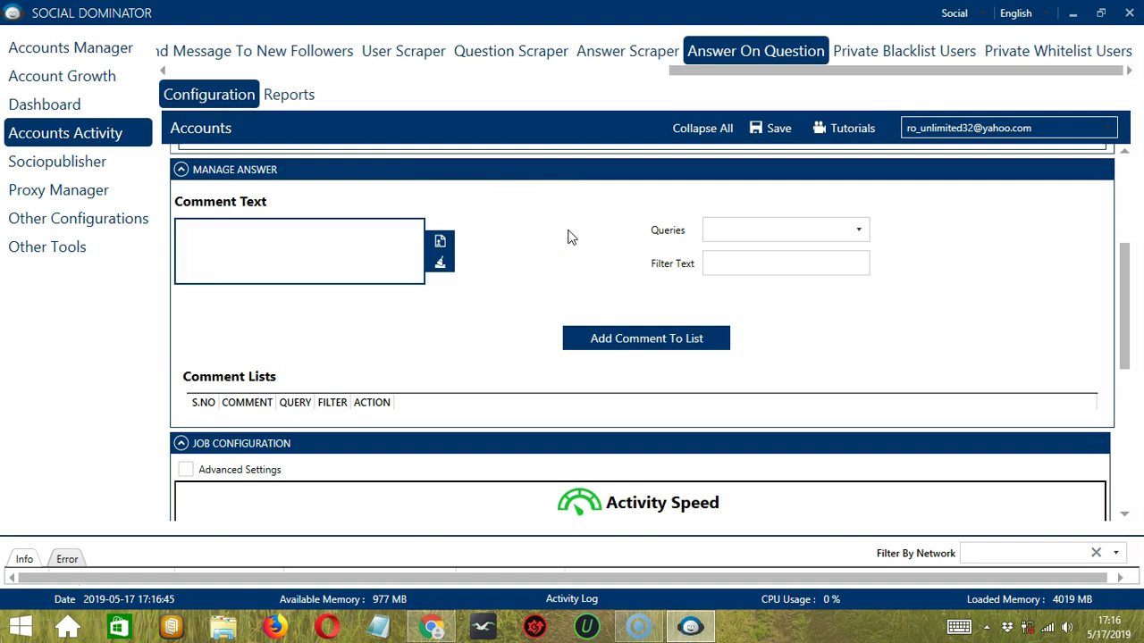
left_click(319, 243)
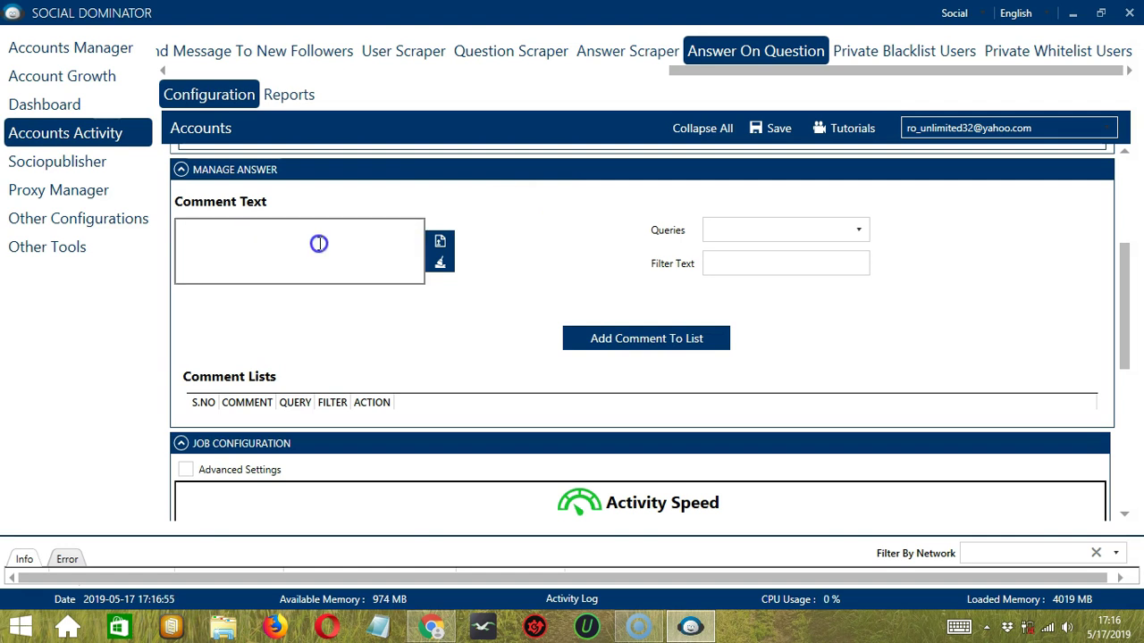
left_click(319, 243)
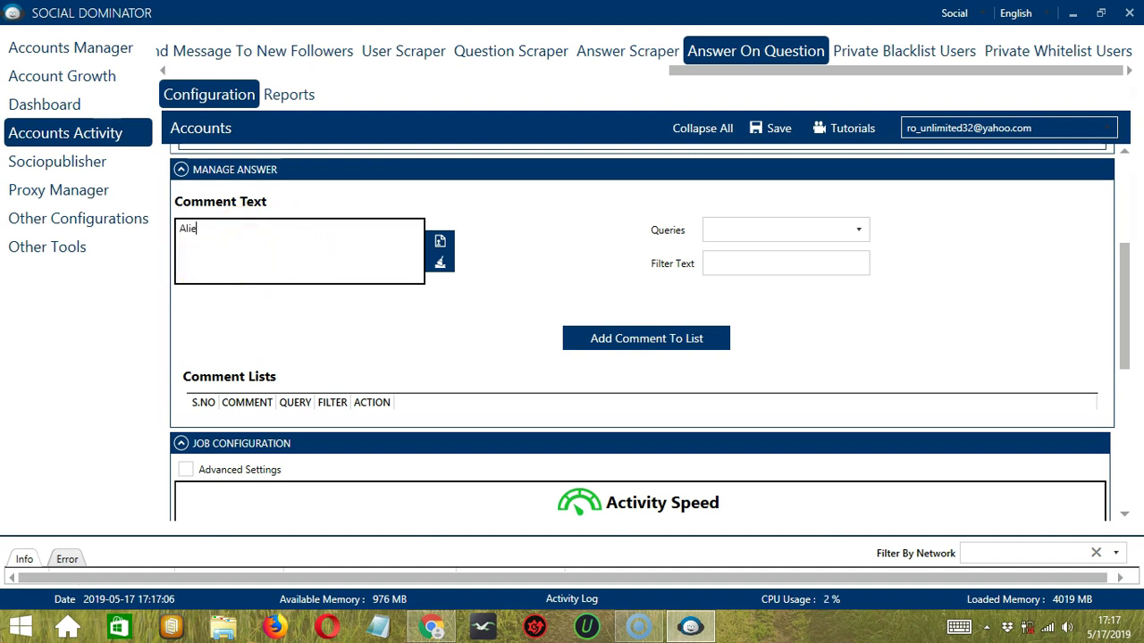
left_click(439, 264)
left_click(173, 225)
left_click(439, 241)
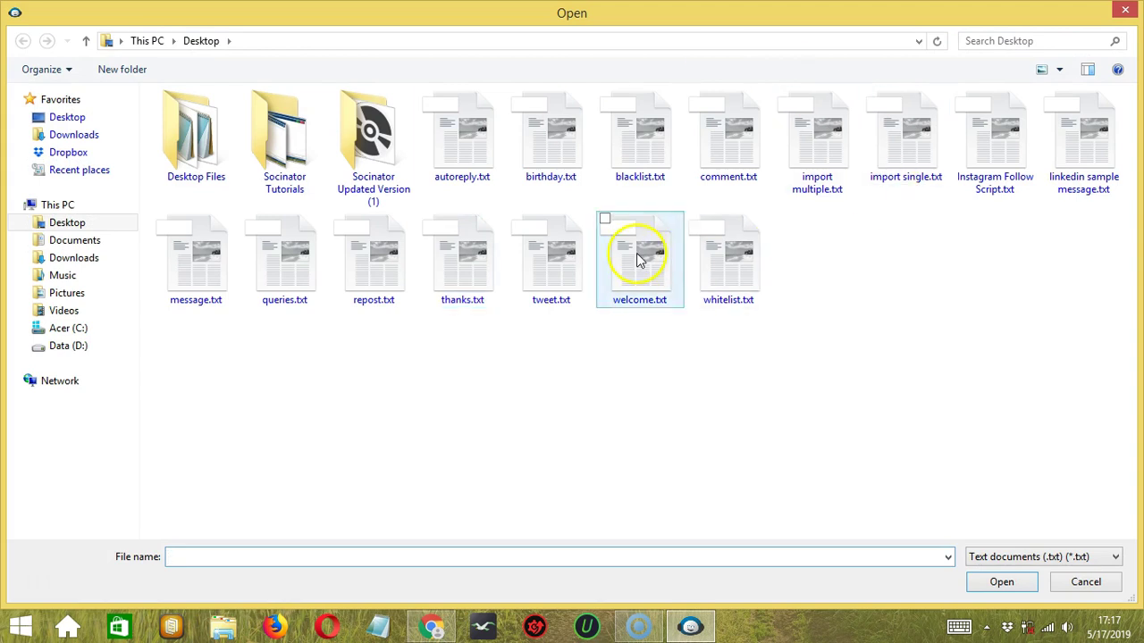
left_click(993, 588)
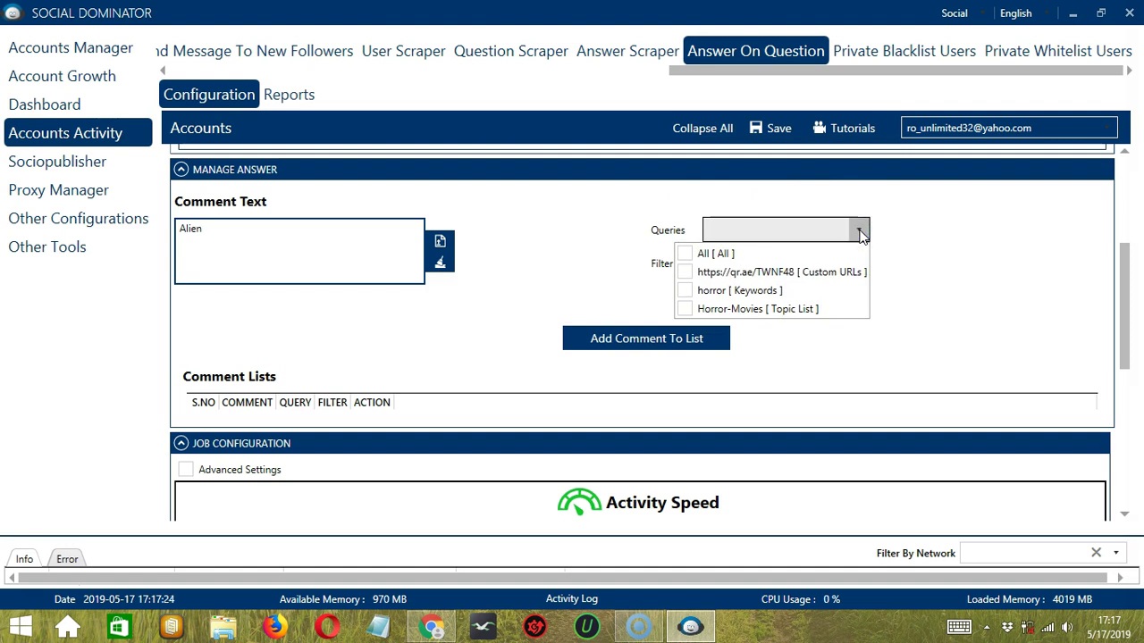
Assign the "Alien" comment to all queries and add it to the comment list without filter text
left_click(715, 291)
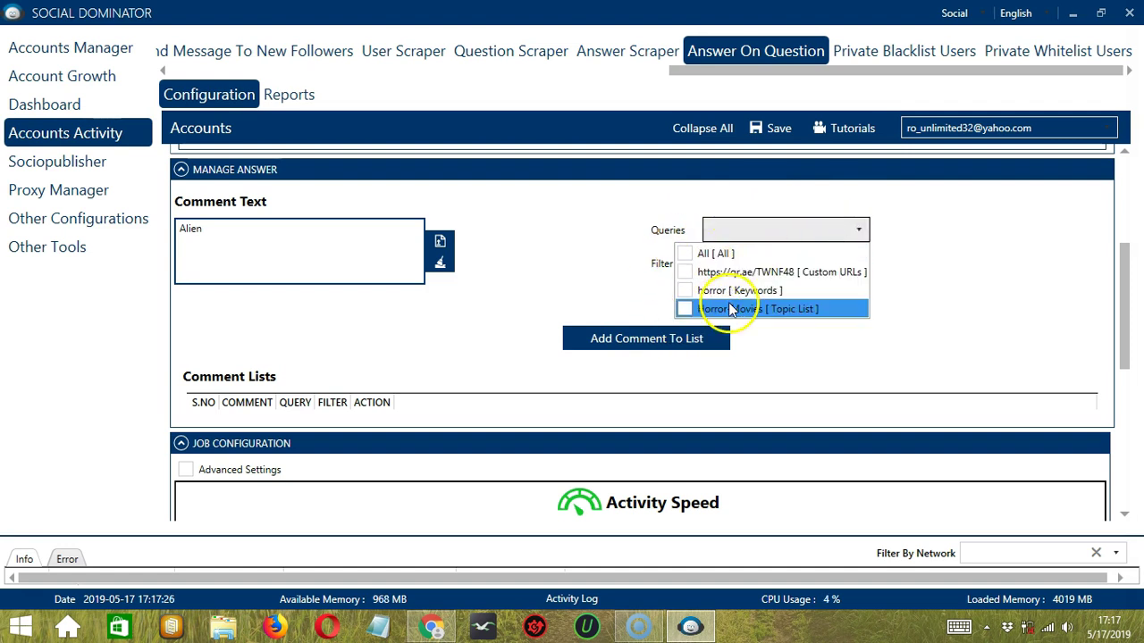
left_click(684, 254)
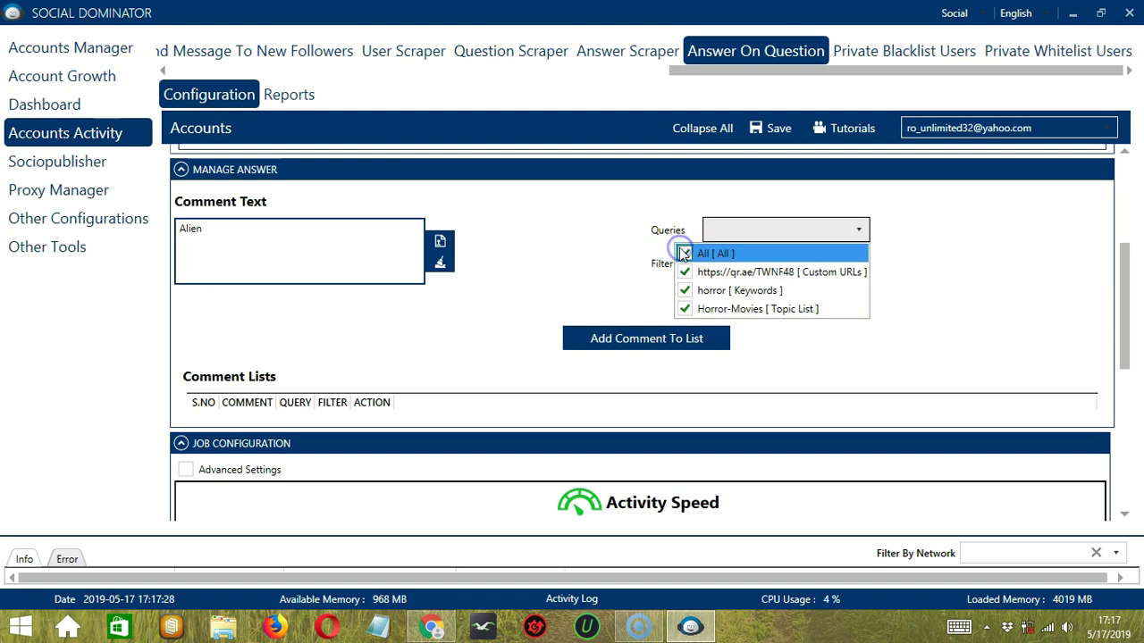
left_click(929, 248)
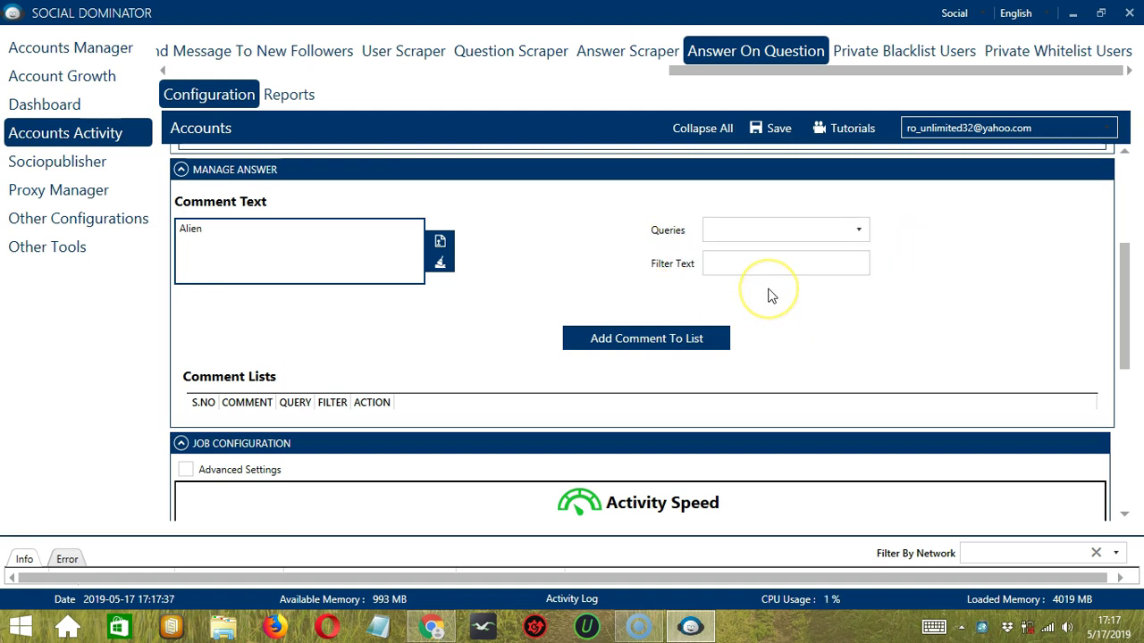
left_click(720, 261)
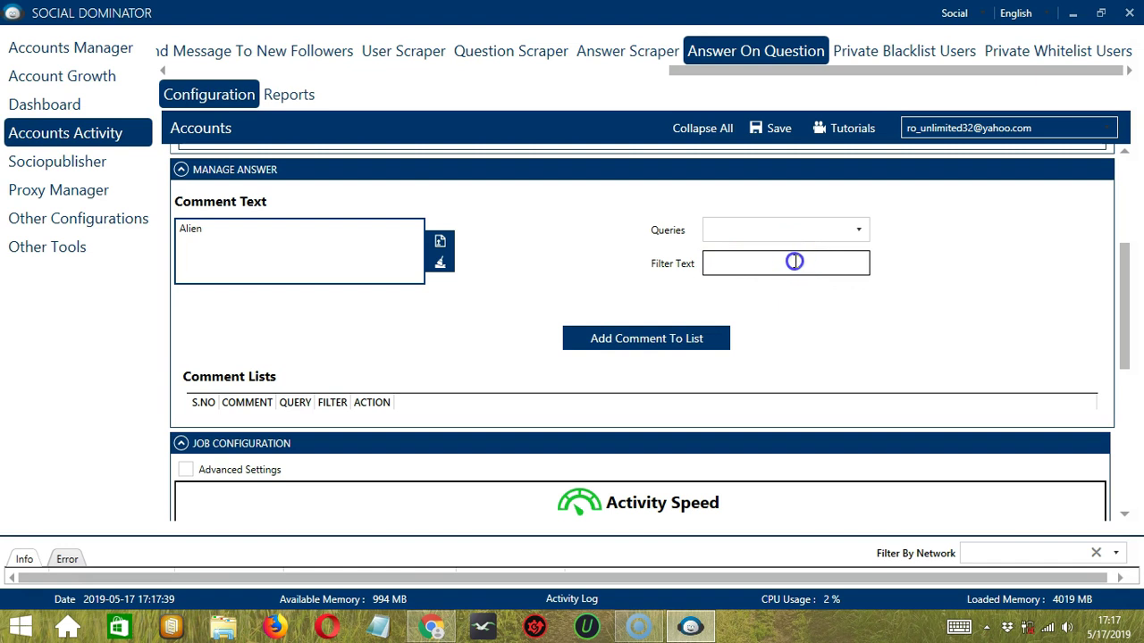
left_click(574, 297)
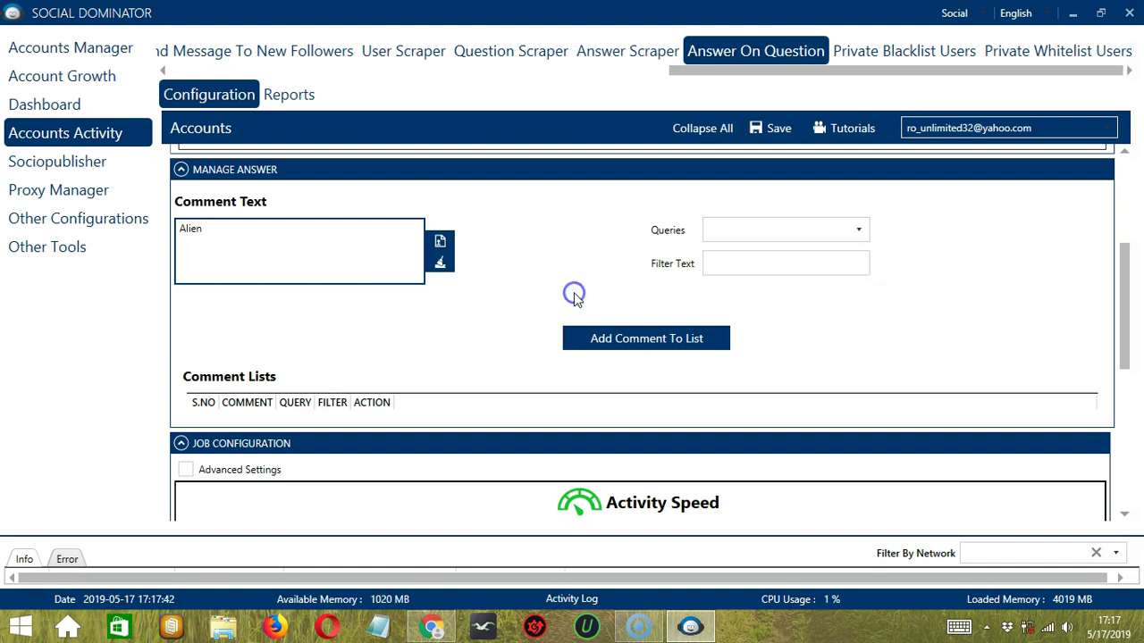
left_click(684, 343)
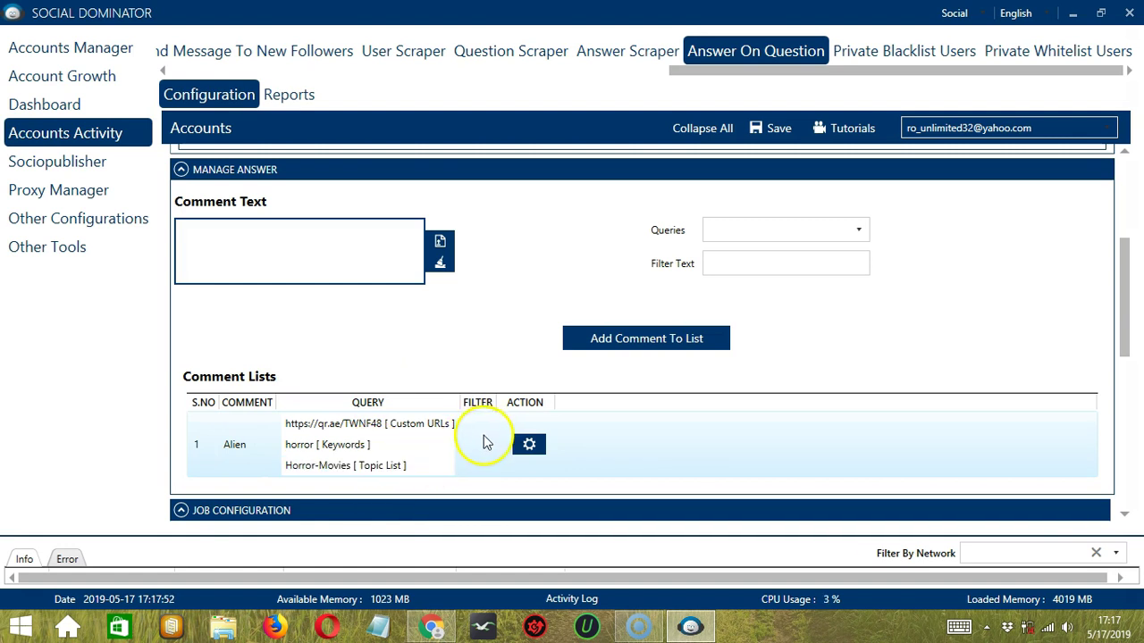
left_click(529, 447)
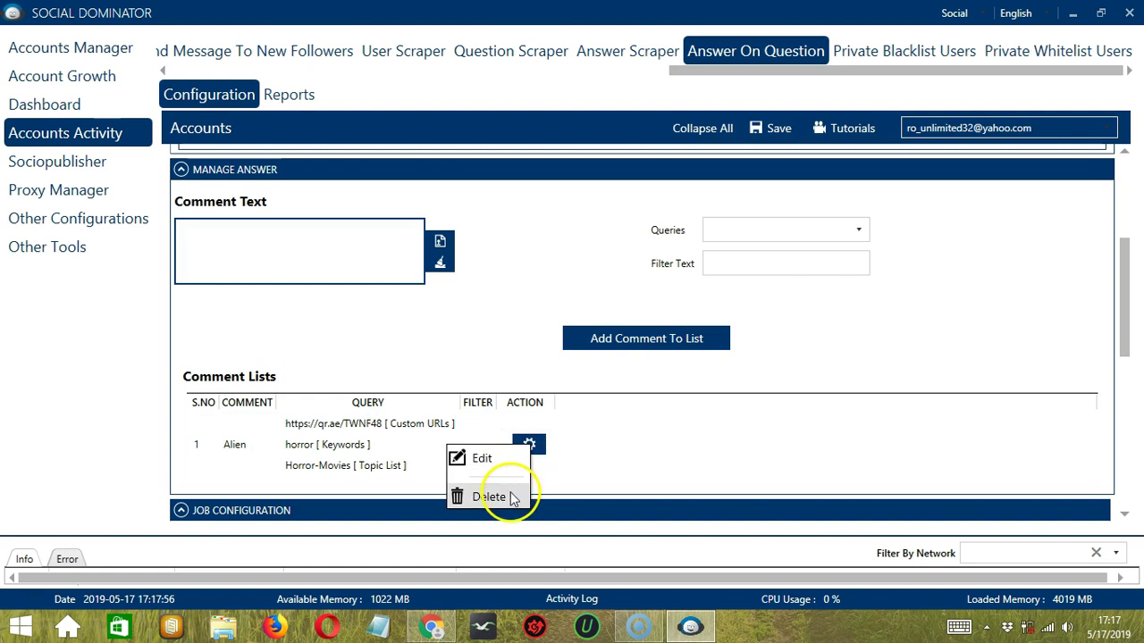
Try the Medium and Fast activity speeds in the job configuration, and set the speed to Superfast
scroll(827, 391, "down", 3)
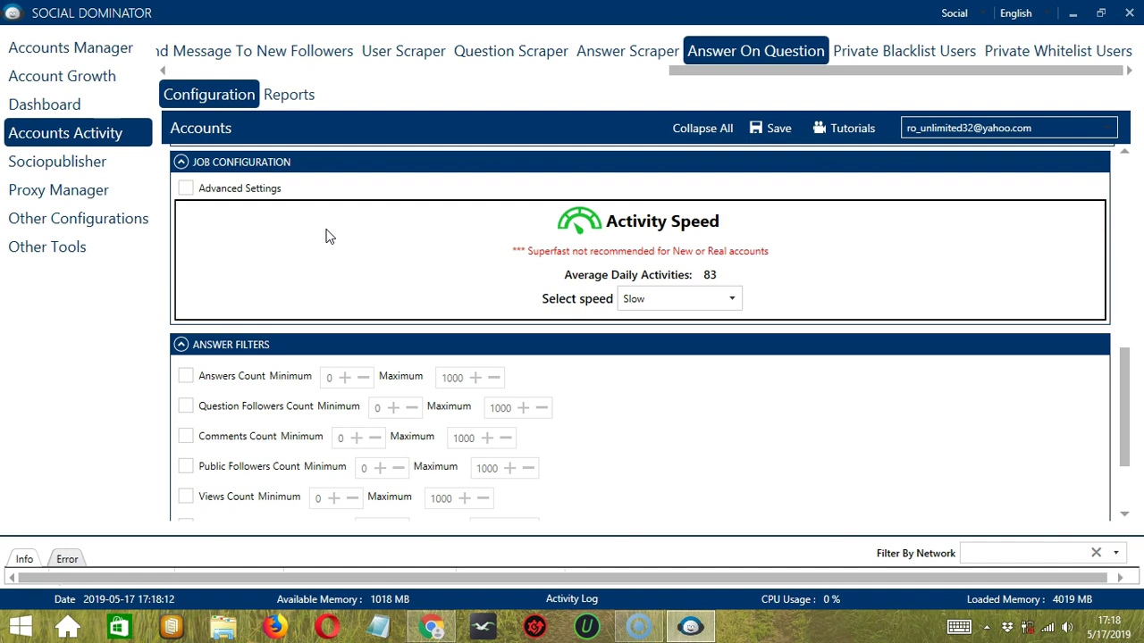
left_click(378, 238)
left_click(732, 299)
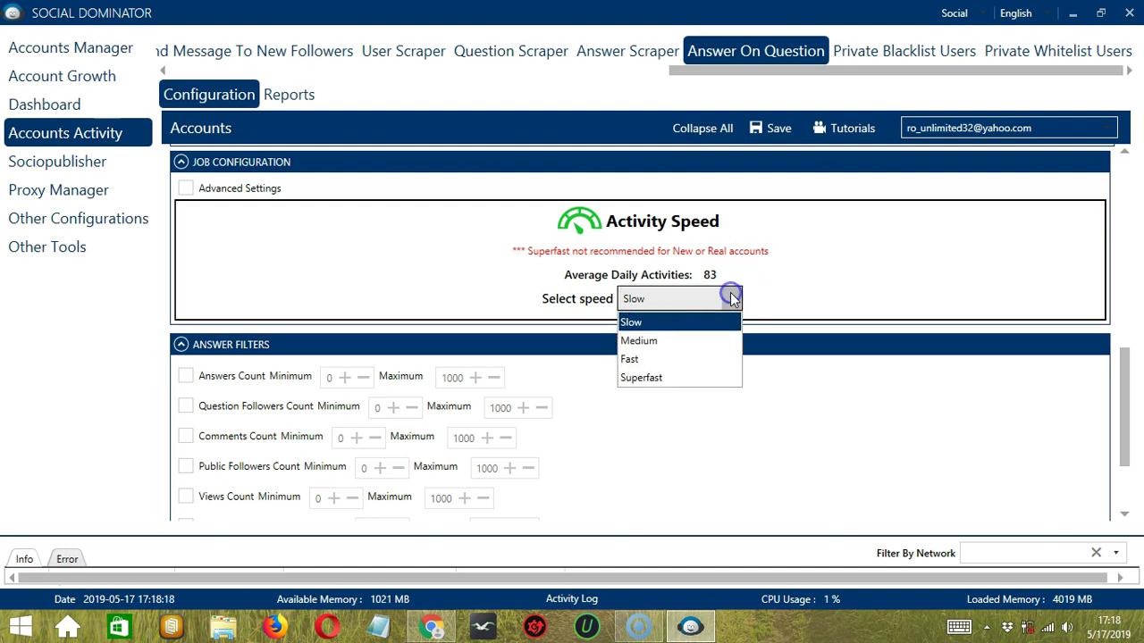
left_click(655, 341)
left_click(733, 298)
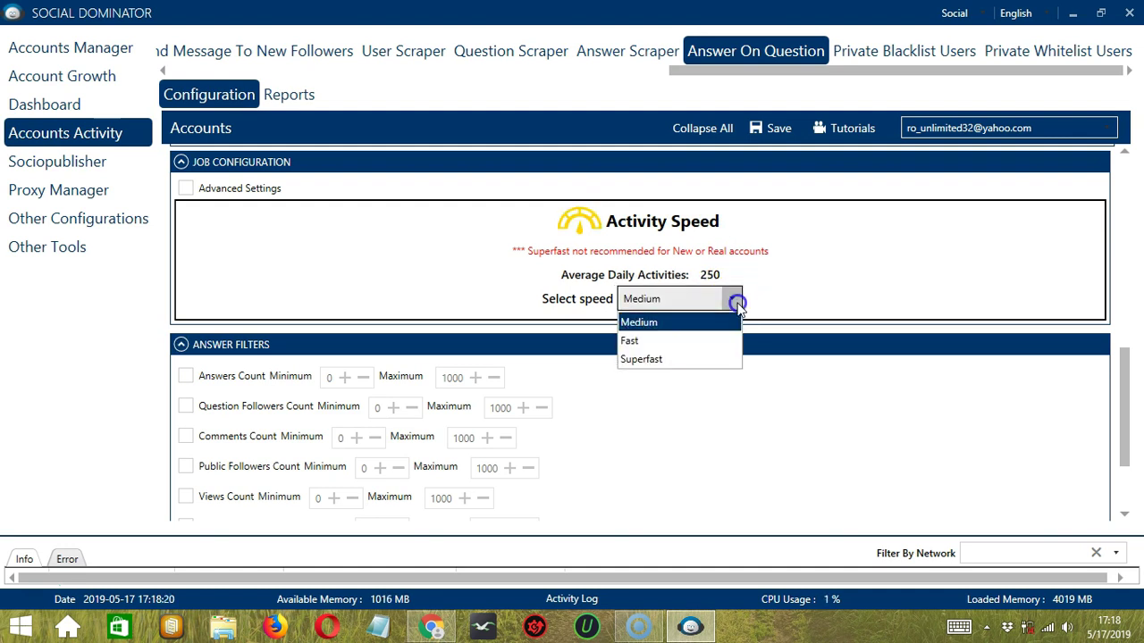
left_click(641, 358)
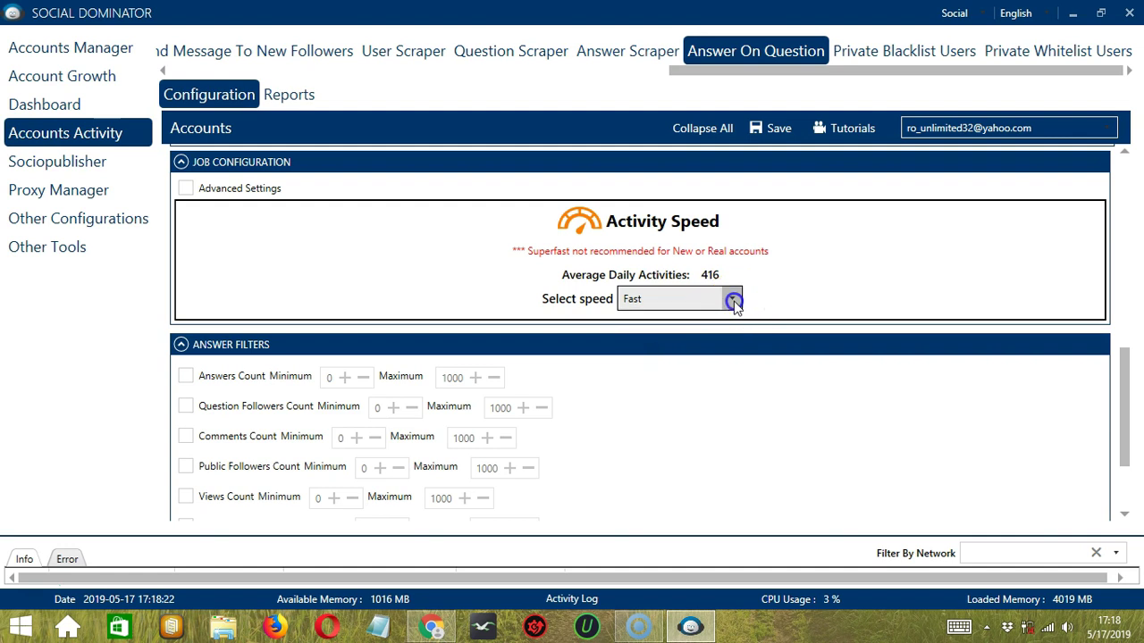
left_click(733, 298)
left_click(641, 375)
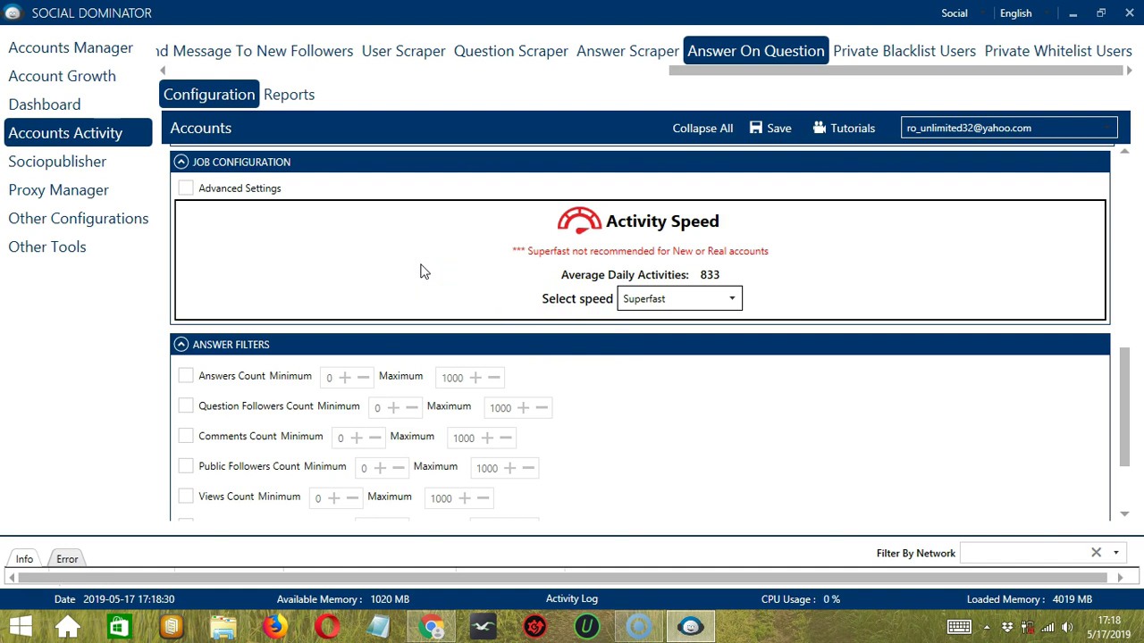
Enable the advanced job settings and the option to increase the answer limit each day
left_click(187, 188)
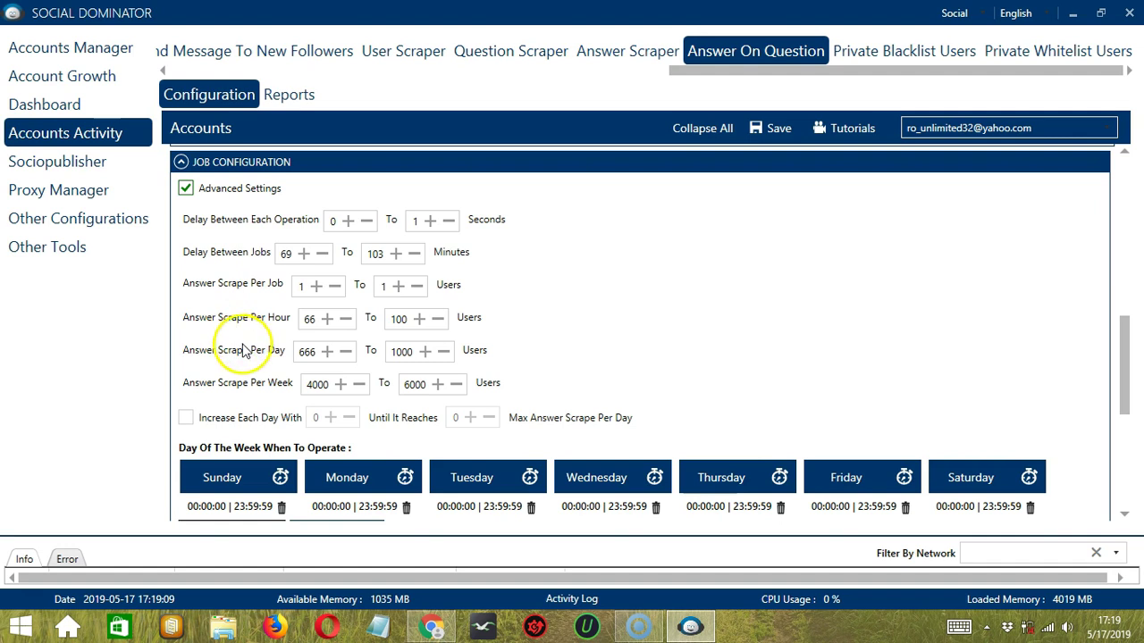
left_click(187, 419)
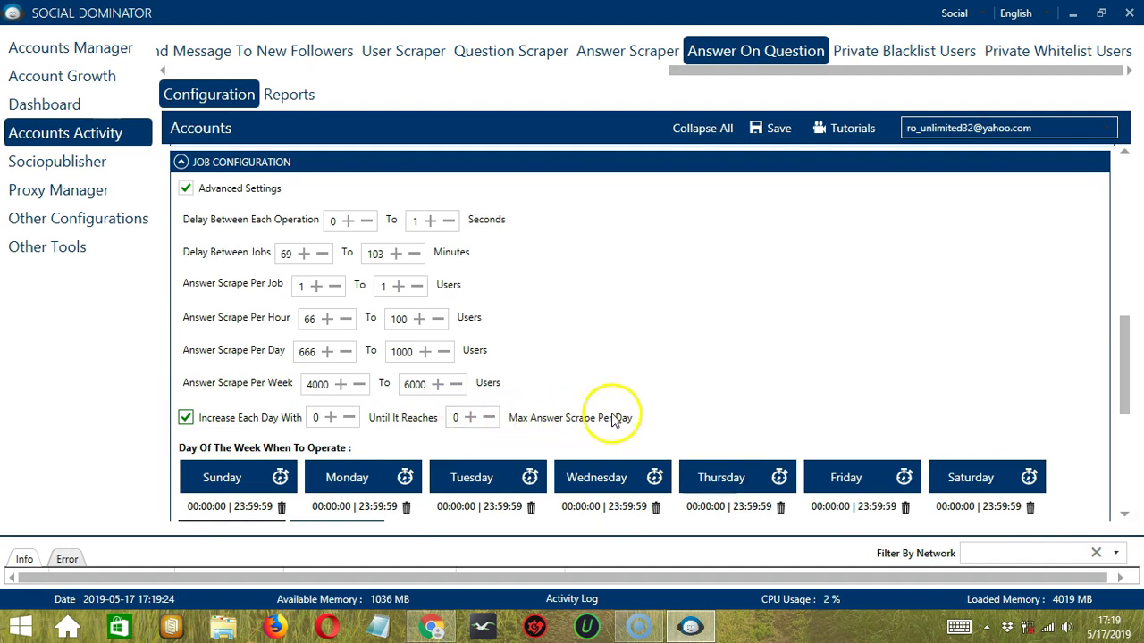
Delete Monday's full-day time interval from the weekly operating schedule
scroll(1131, 477, "down", 6)
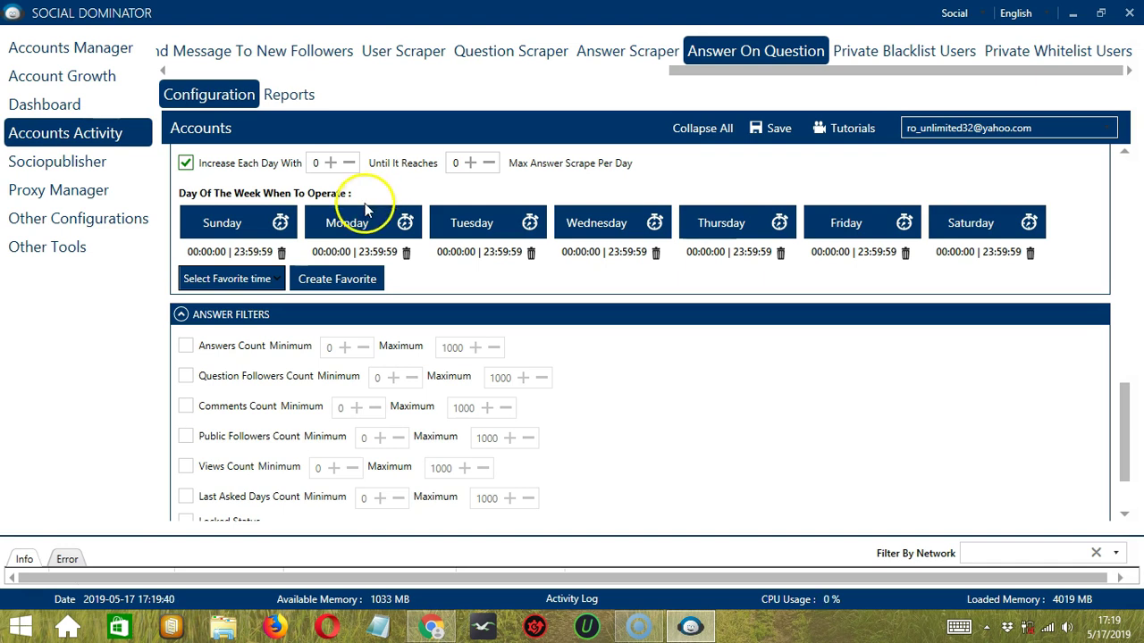
left_click(355, 224)
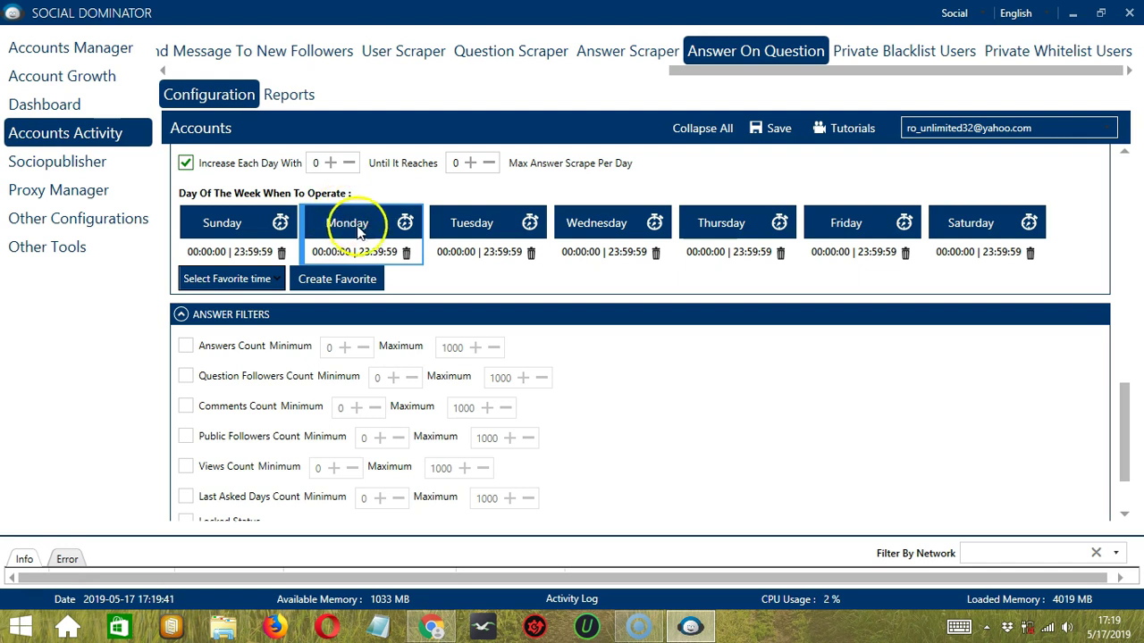
left_click(405, 255)
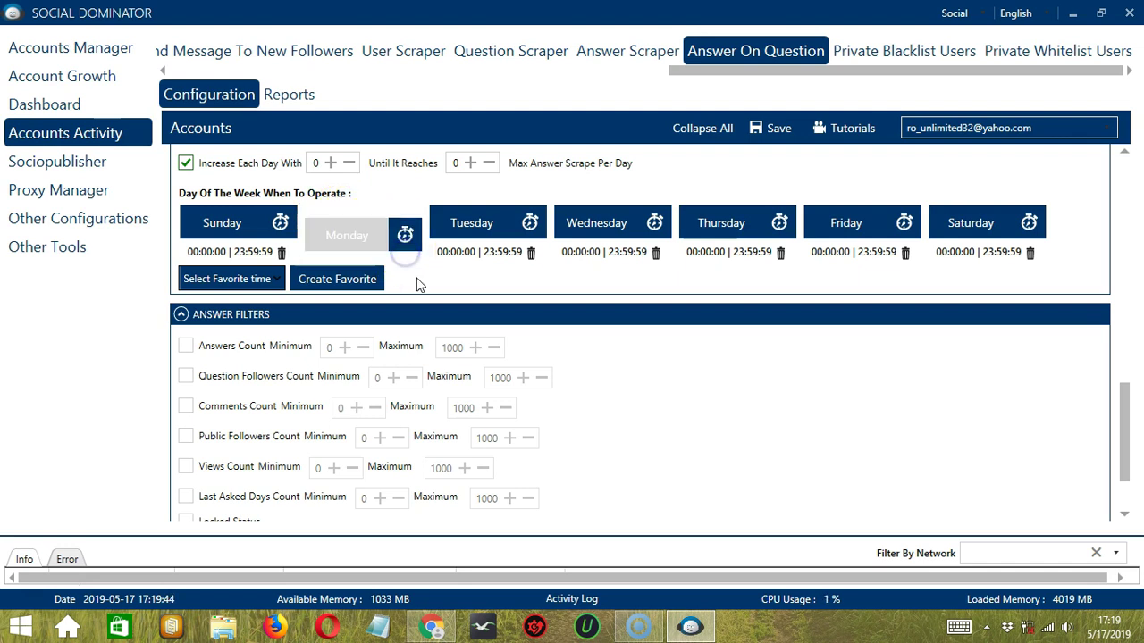
Add a Monday operating interval from 12:00:00 AM to 1:59:59 AM
left_click(407, 270)
left_click(390, 252)
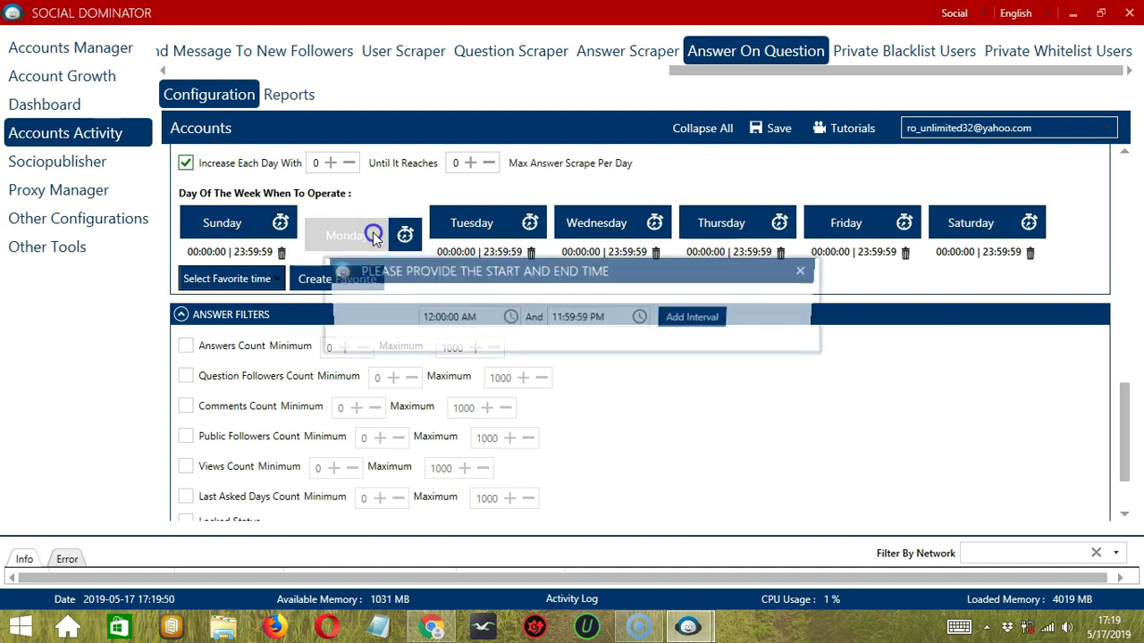
left_click(556, 318)
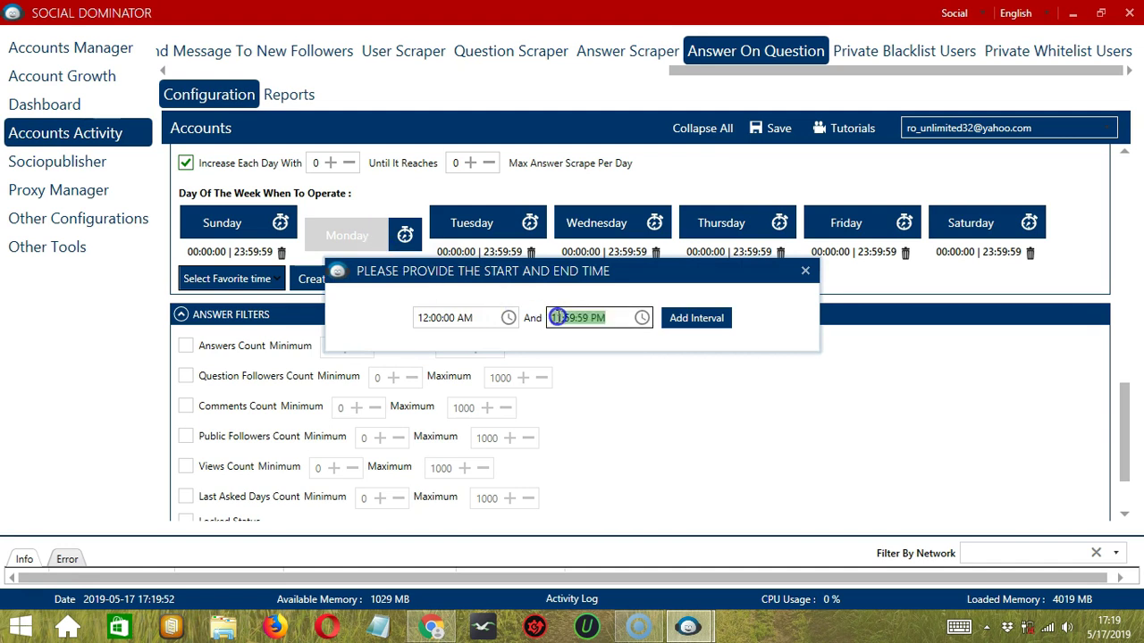
left_click(555, 317)
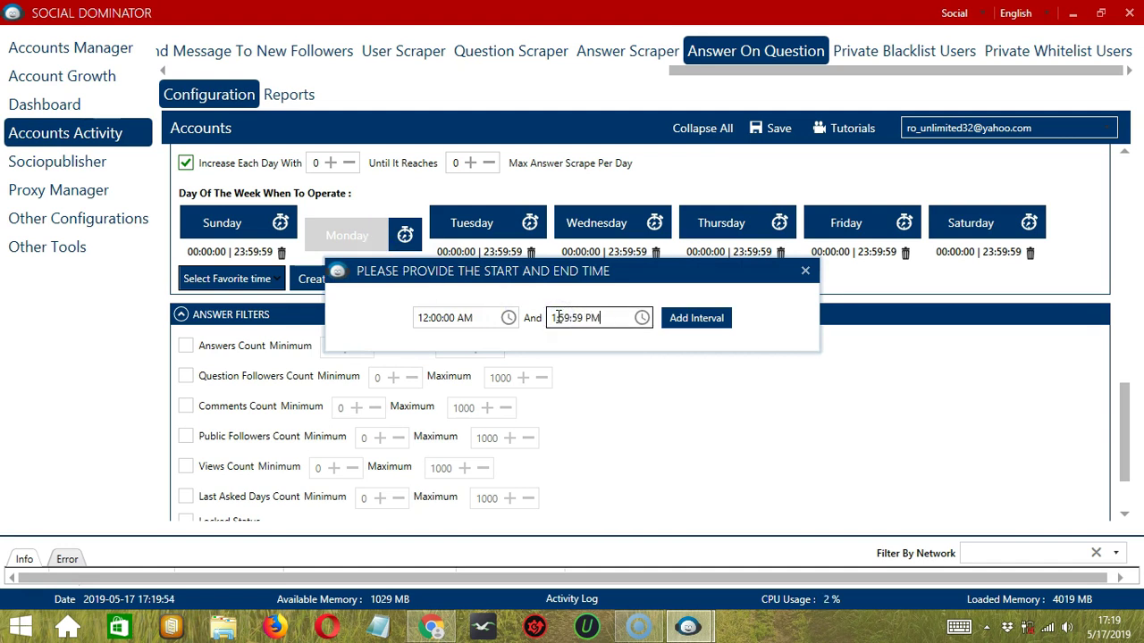
type("A")
left_click(696, 324)
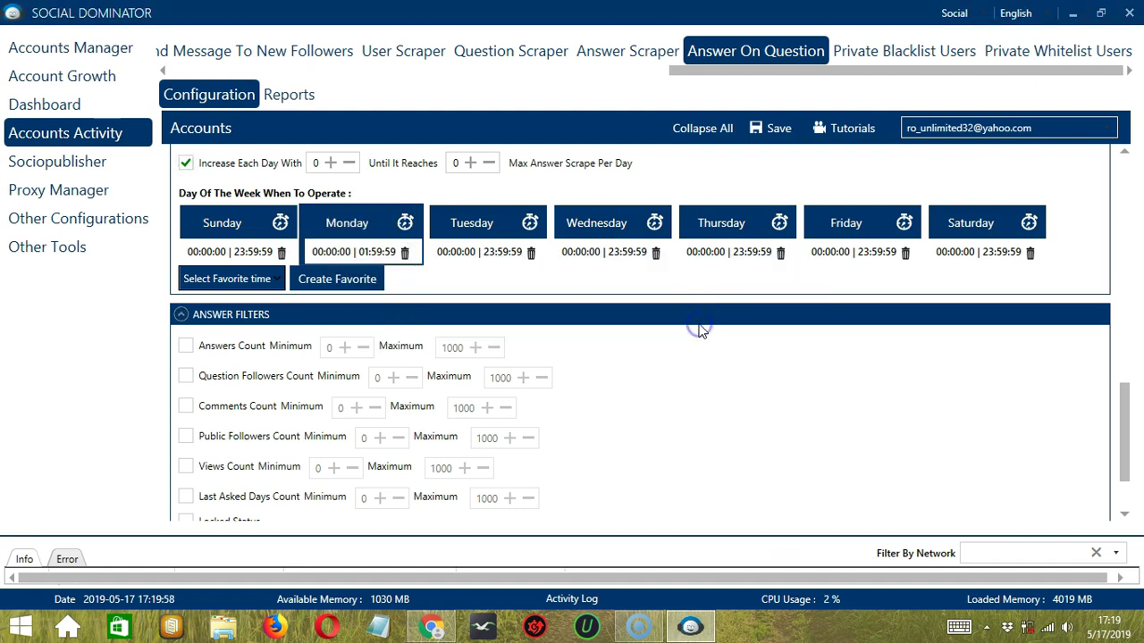
Add a second Monday operating interval from 2:00:00 AM to 11:59:59 PM
left_click(379, 229)
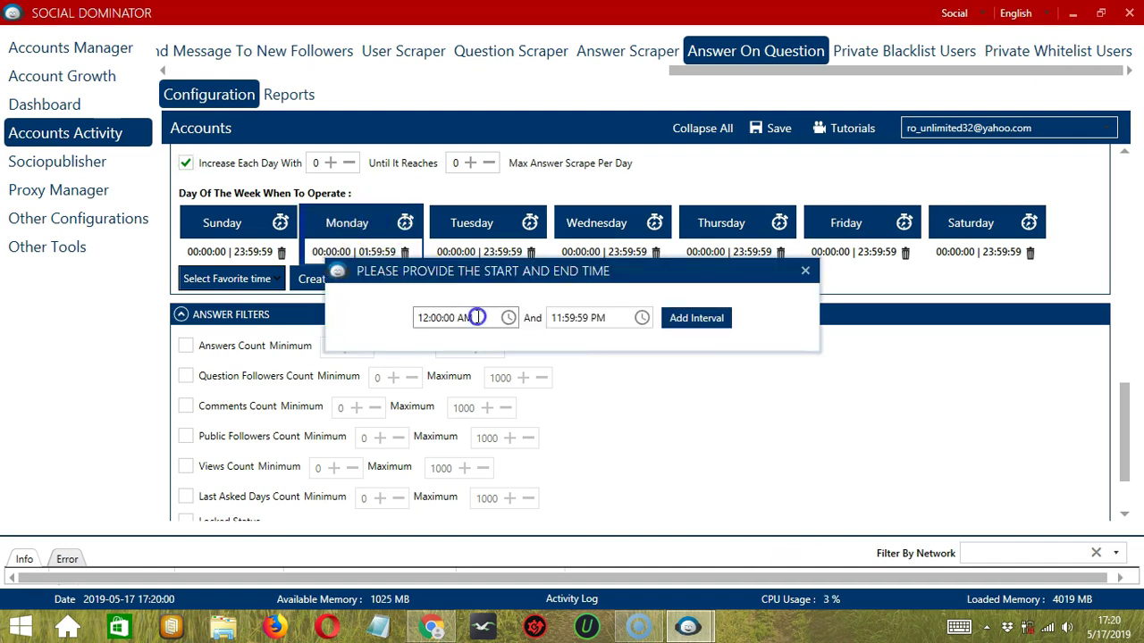
left_click(416, 317)
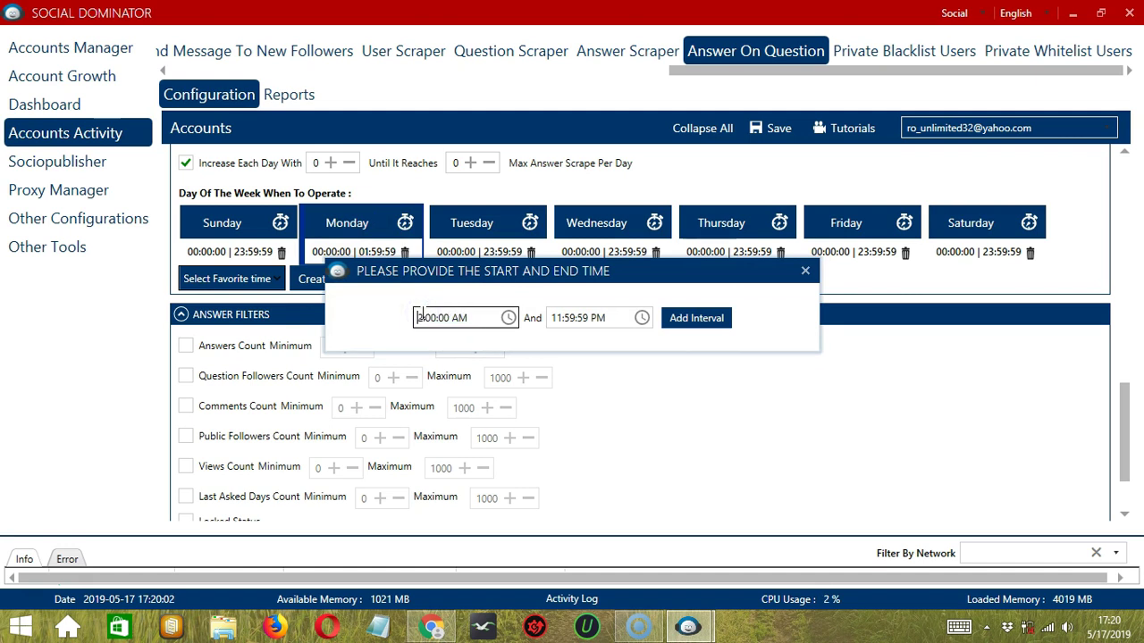
left_click(689, 321)
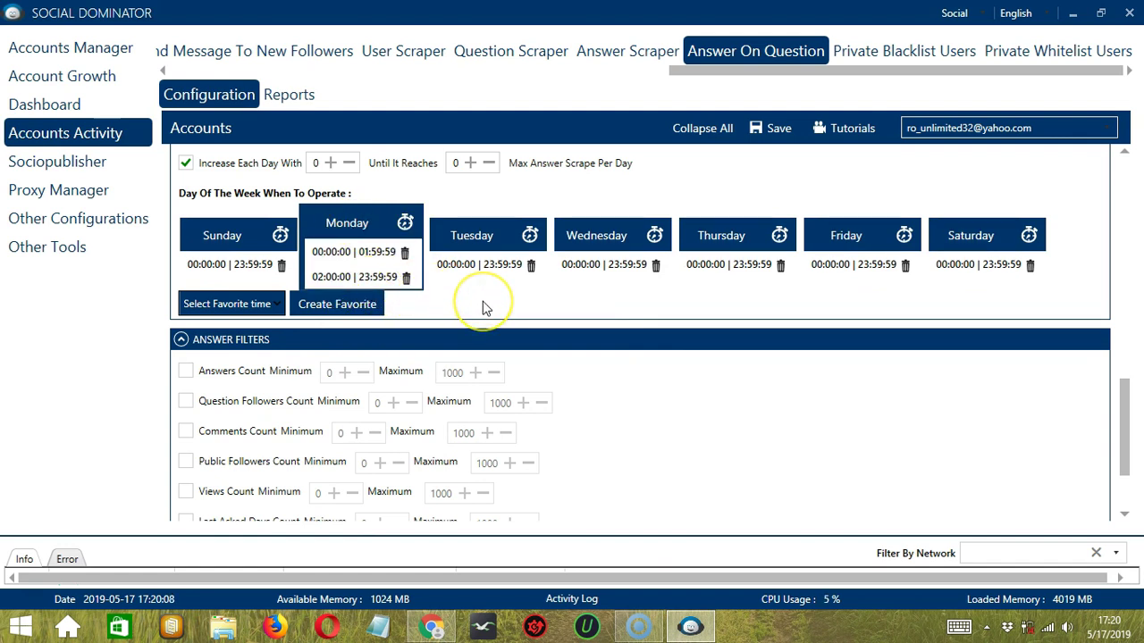
Save the weekly operating schedule as a favorite time named "Quora Answer"
left_click(367, 306)
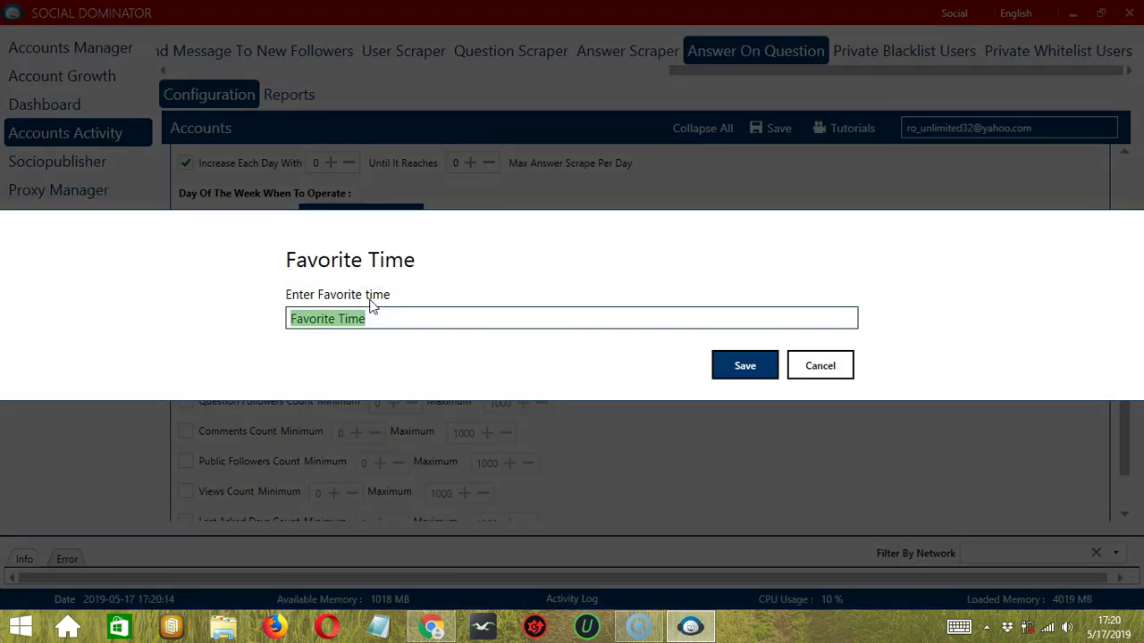
type("Quora")
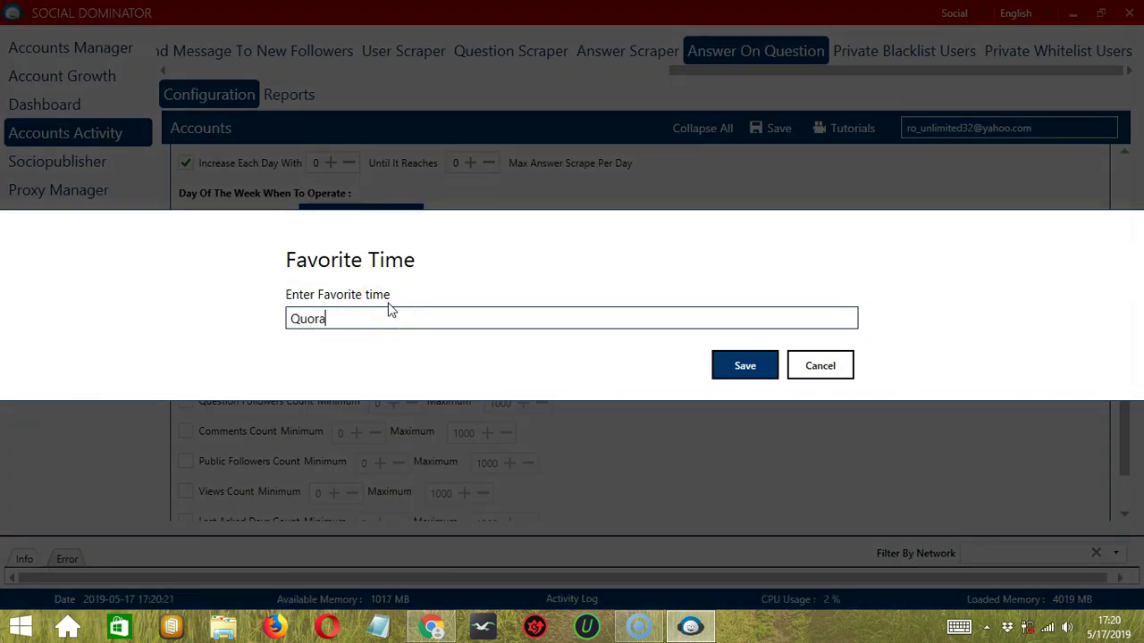
type(" Answer")
left_click(743, 365)
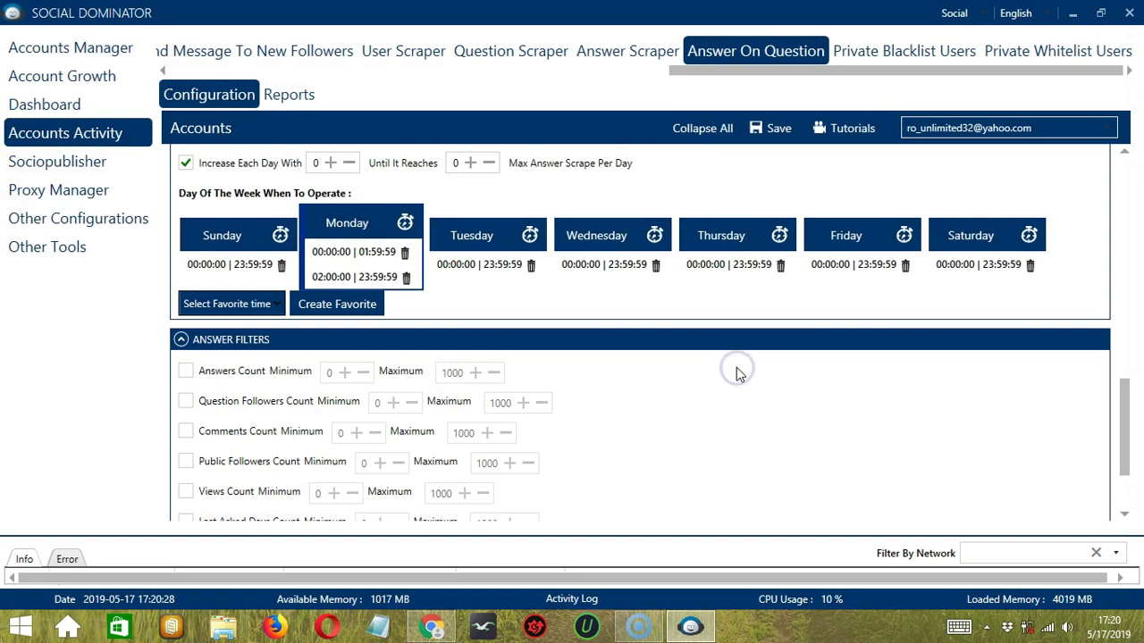
Apply the saved favorite time "Quora Answer" to the weekly operating schedule
left_click(254, 303)
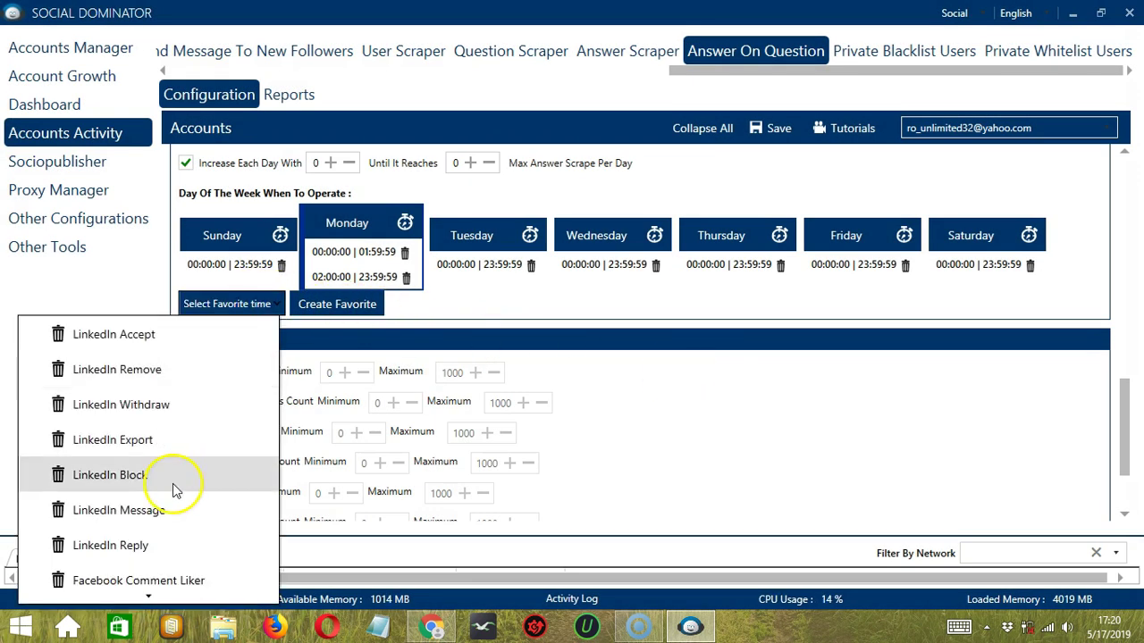
scroll(170, 483, "down", 10)
scroll(172, 484, "down", 5)
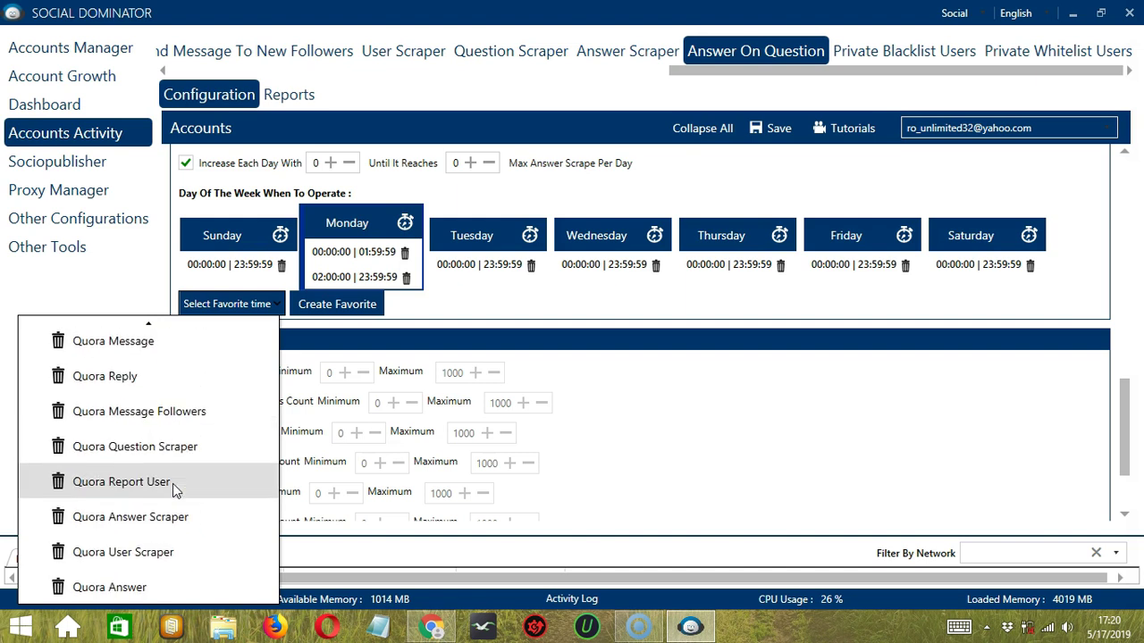
left_click(179, 586)
left_click(1125, 515)
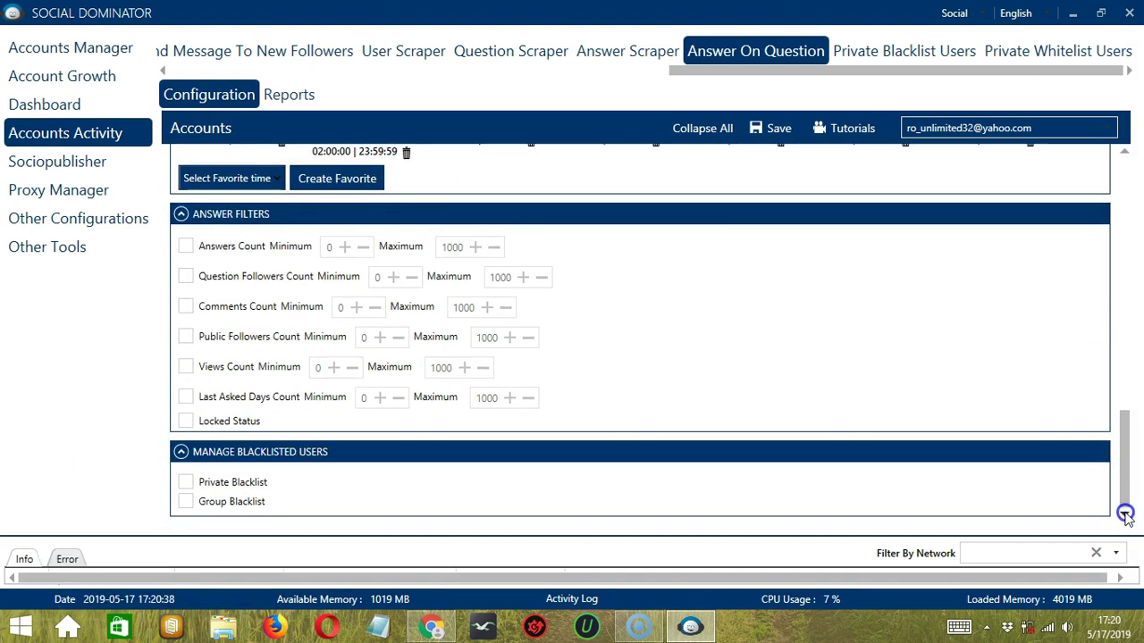
Enable the Locked Status answer filter and the Private Blacklist option for blacklisted users
left_click(637, 272)
left_click(766, 277)
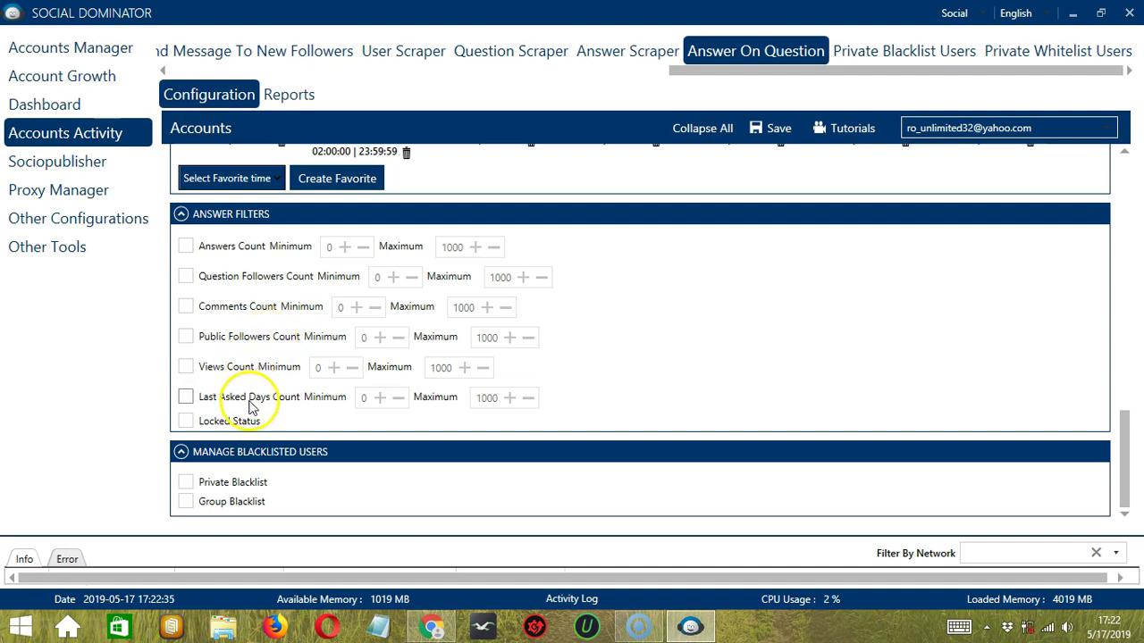
left_click(186, 422)
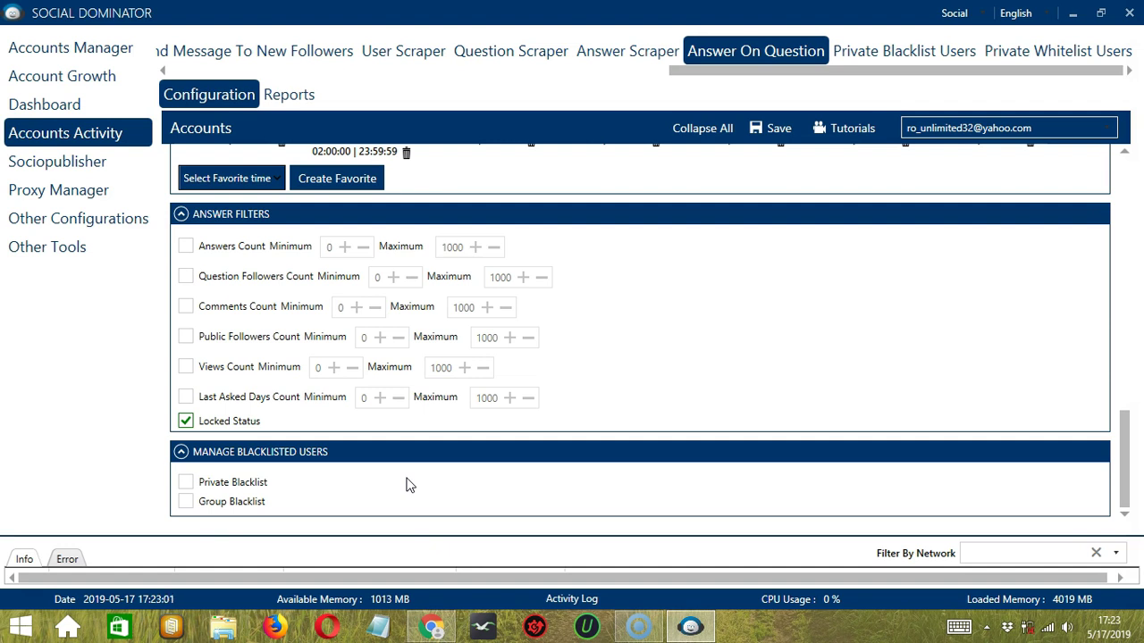
left_click(185, 482)
Save the Answer On Question configuration and switch the activity status to Active
left_click(1123, 166)
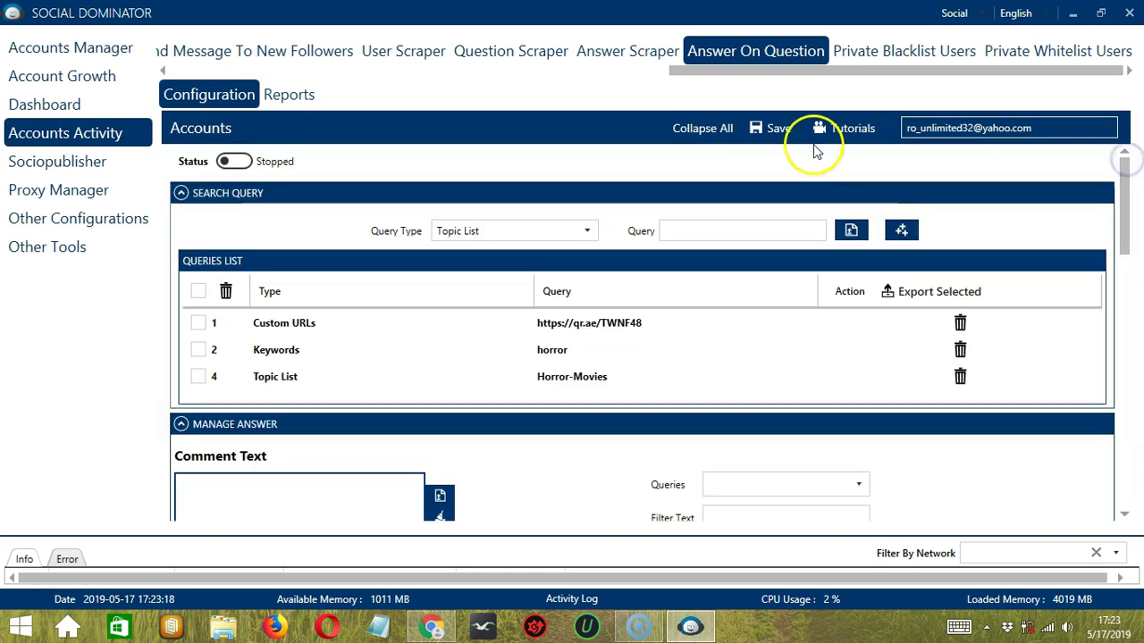
left_click(776, 127)
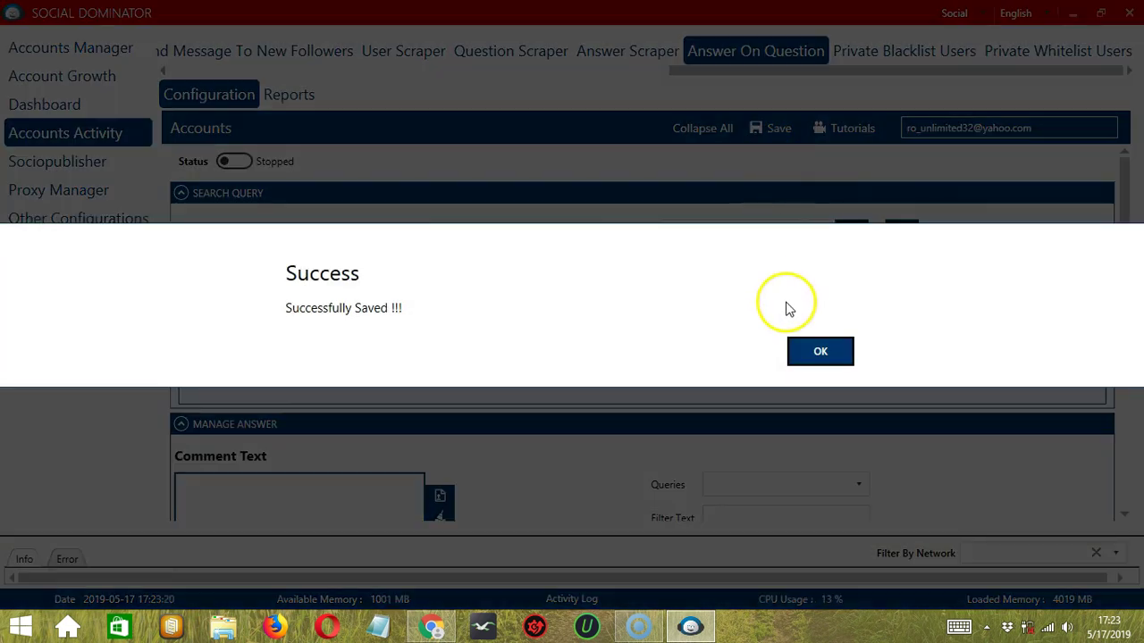
left_click(812, 352)
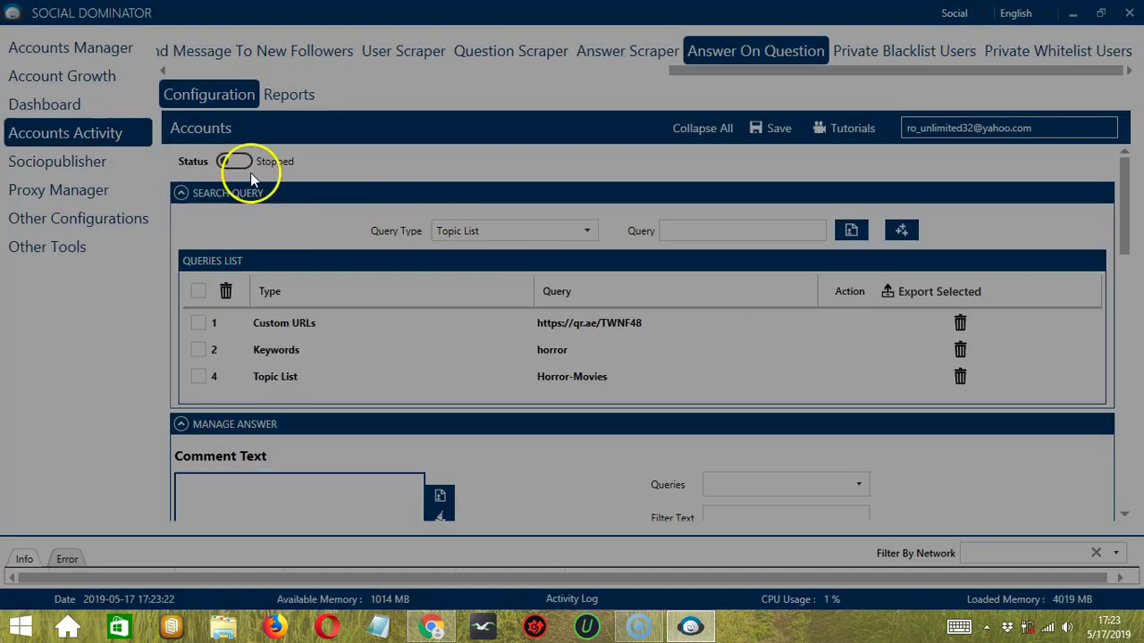
left_click(237, 161)
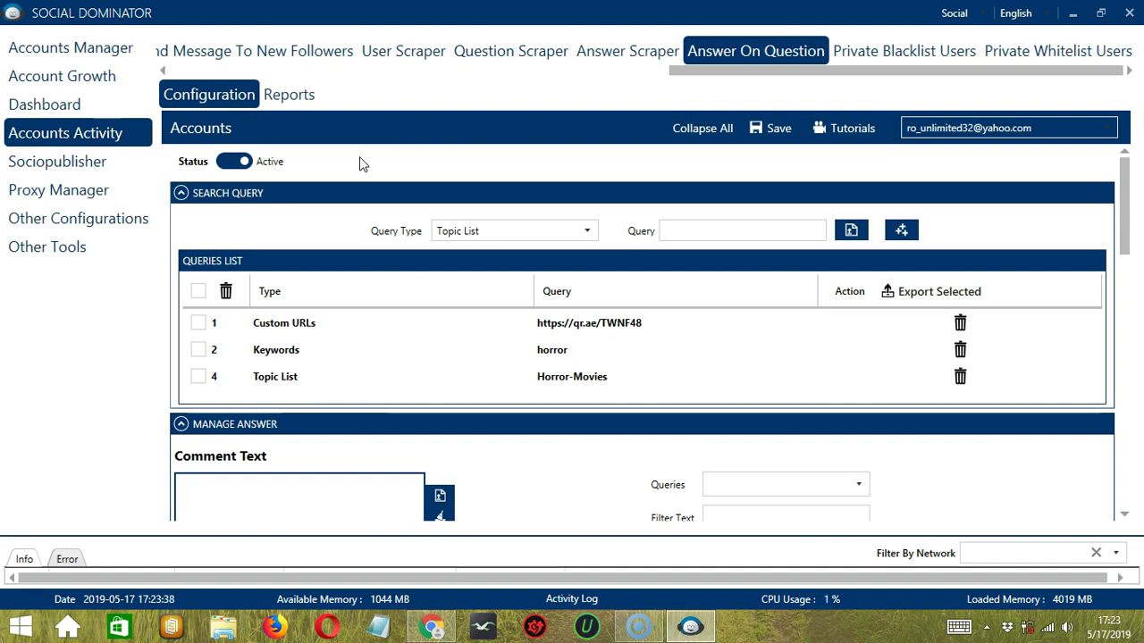
Switch the social network to Quora and open its Answer On Question campaign setup
left_click(984, 13)
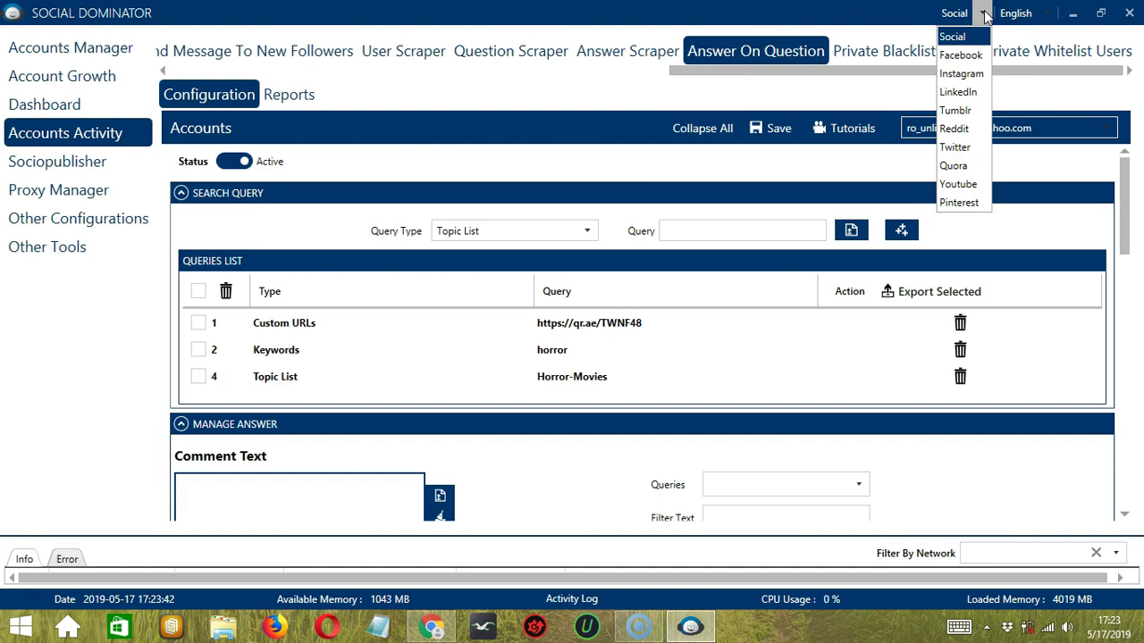
left_click(963, 169)
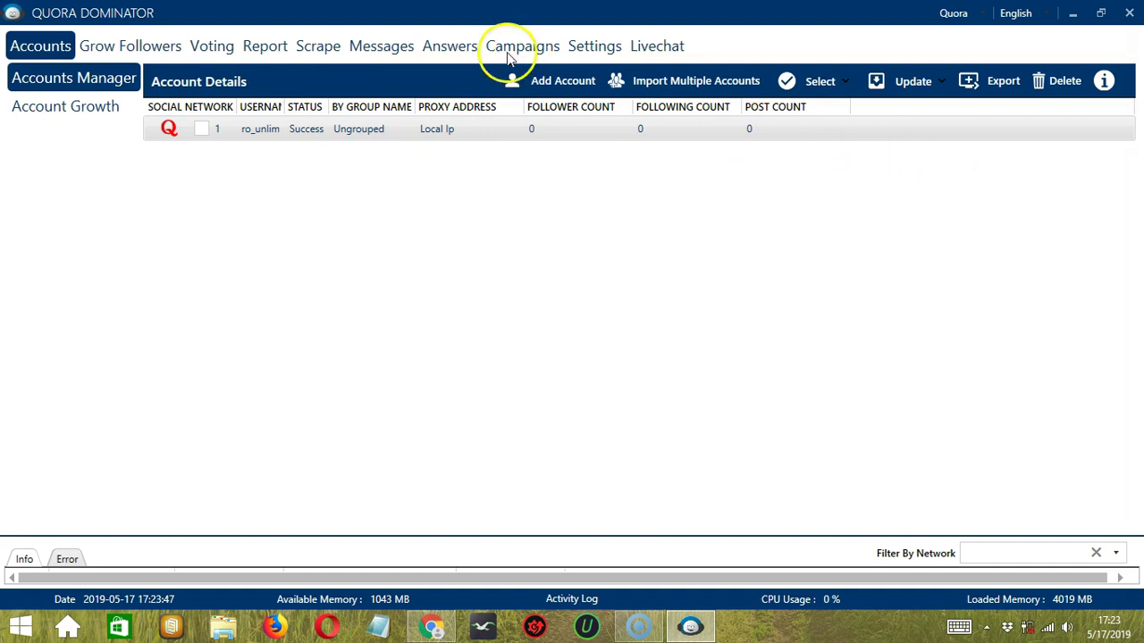
left_click(452, 50)
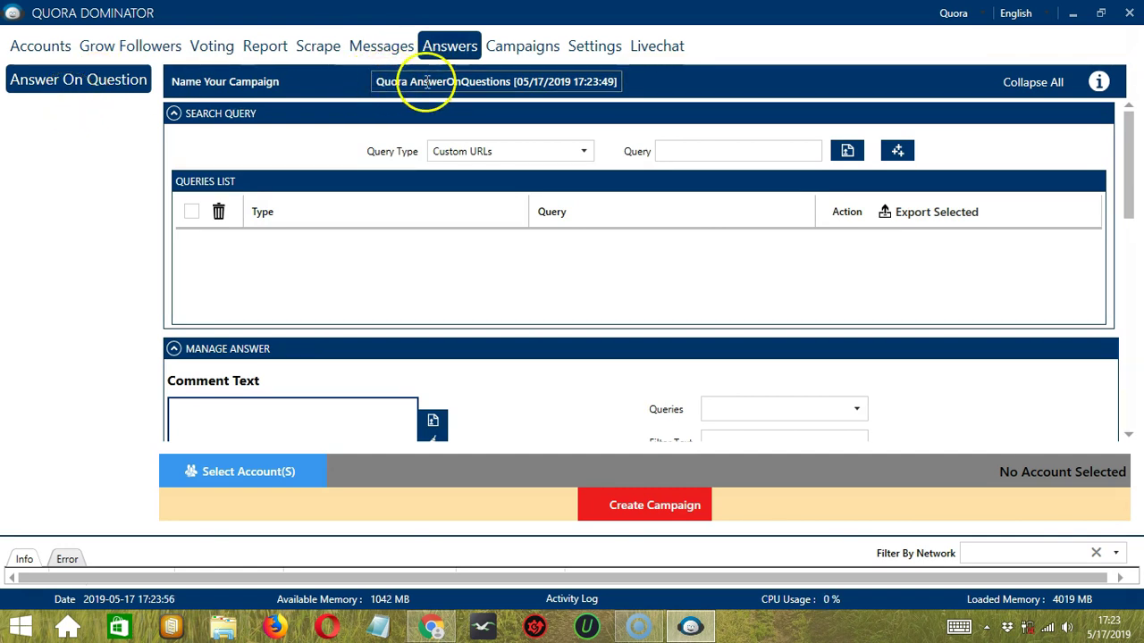
Add a Topic List search query "Horror-Movies" to the campaign's queries list
left_click(583, 150)
left_click(517, 228)
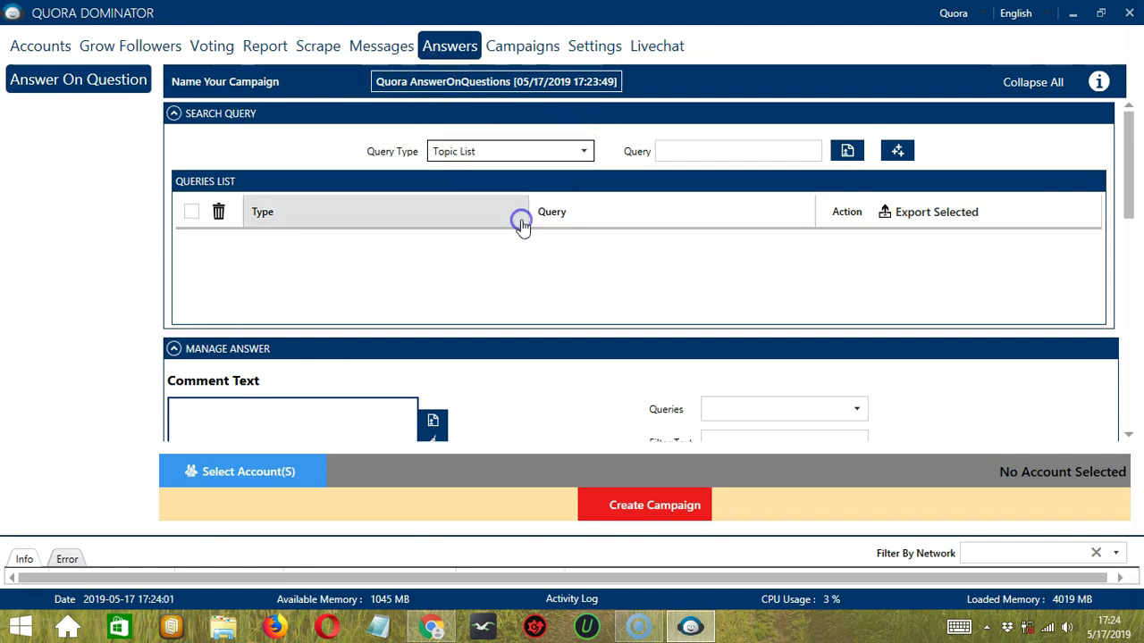
left_click(700, 154)
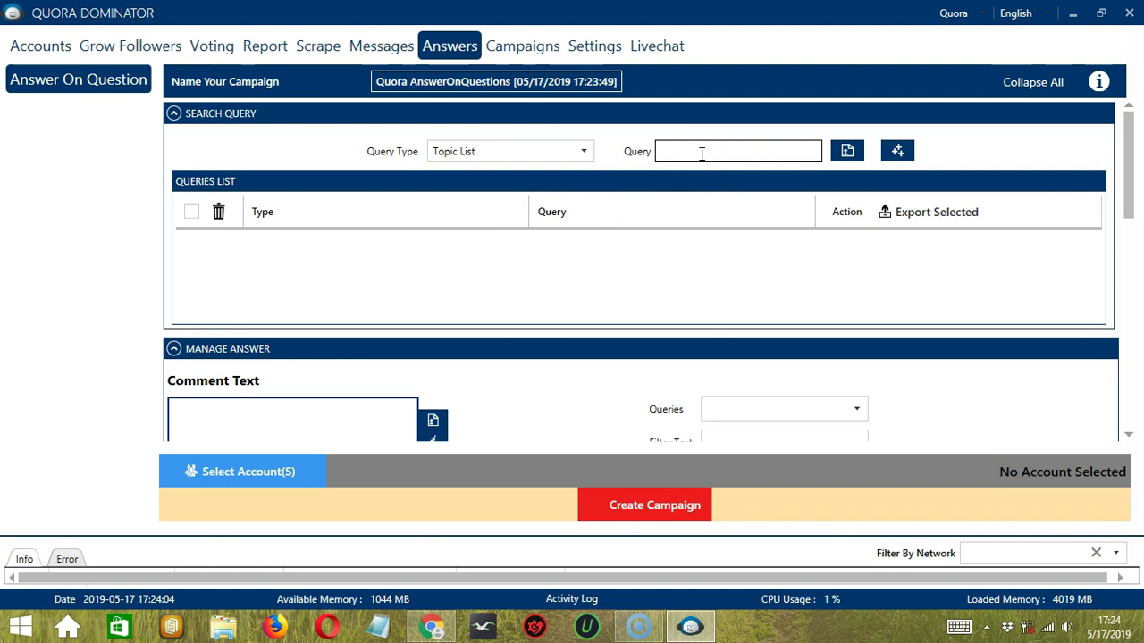
type("Horror-Movies")
left_click(897, 159)
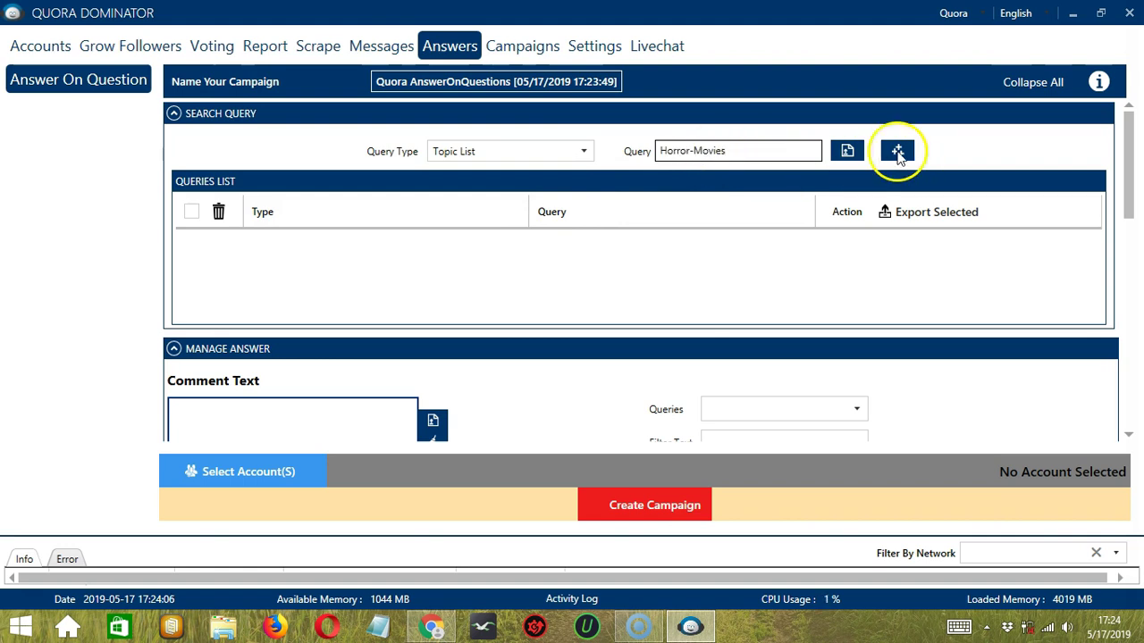
Add the answer comment "Alien" for the Horror-Movies [Topic List] query to the comment list
scroll(357, 171, "down", 5)
left_click(292, 204)
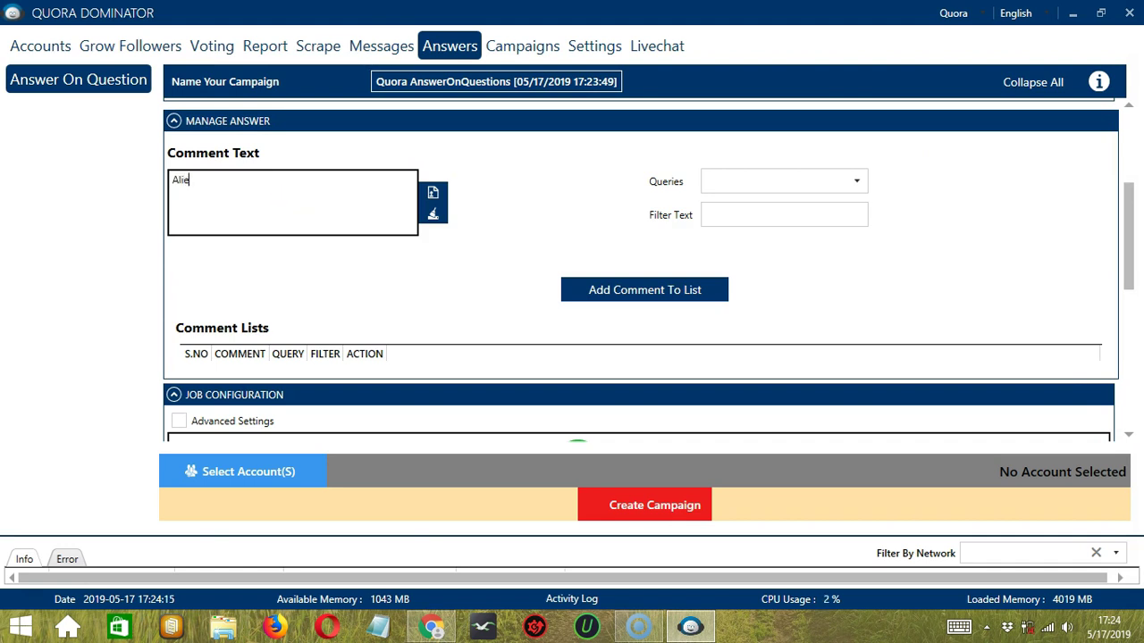
left_click(856, 181)
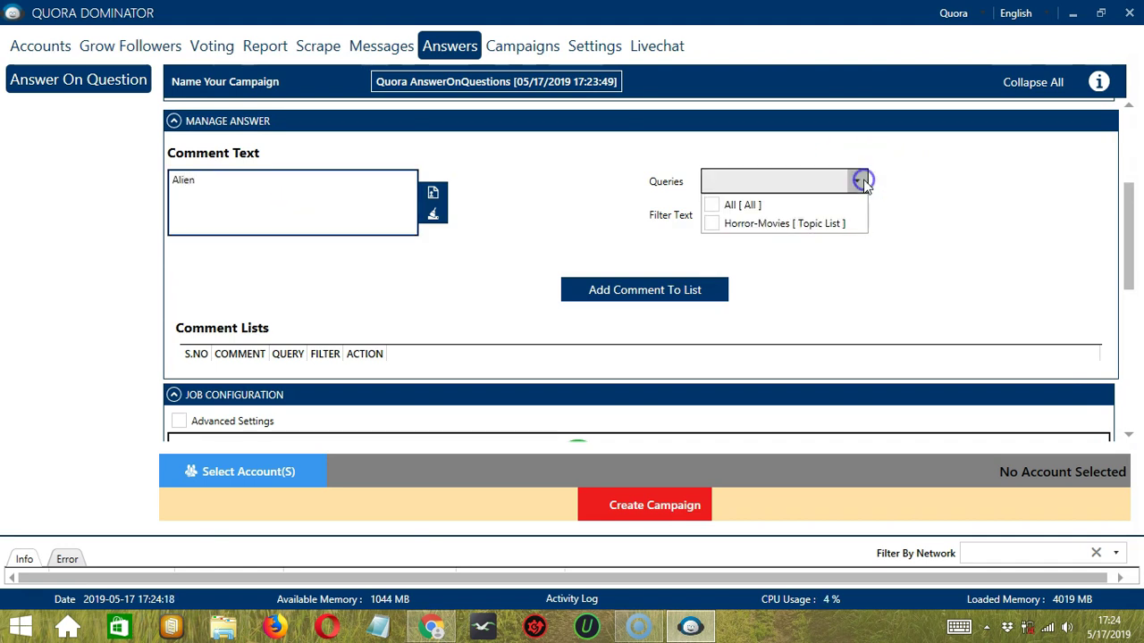
left_click(712, 223)
left_click(836, 289)
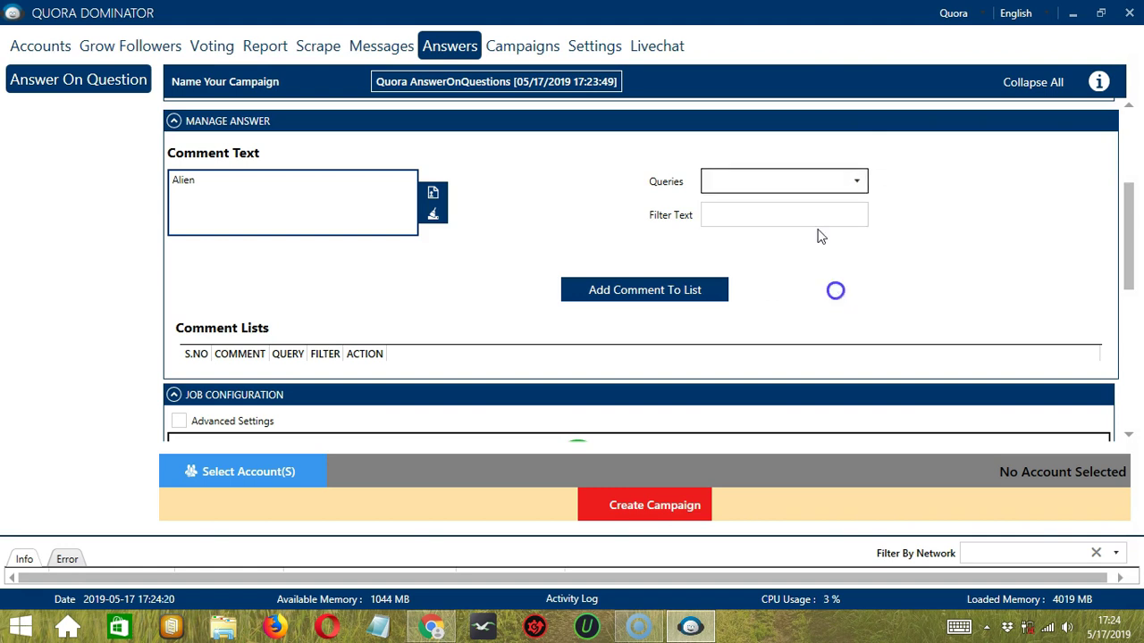
left_click(670, 298)
Enable the Private Blacklist option under the campaign's blacklisted users settings
scroll(426, 259, "down", 3)
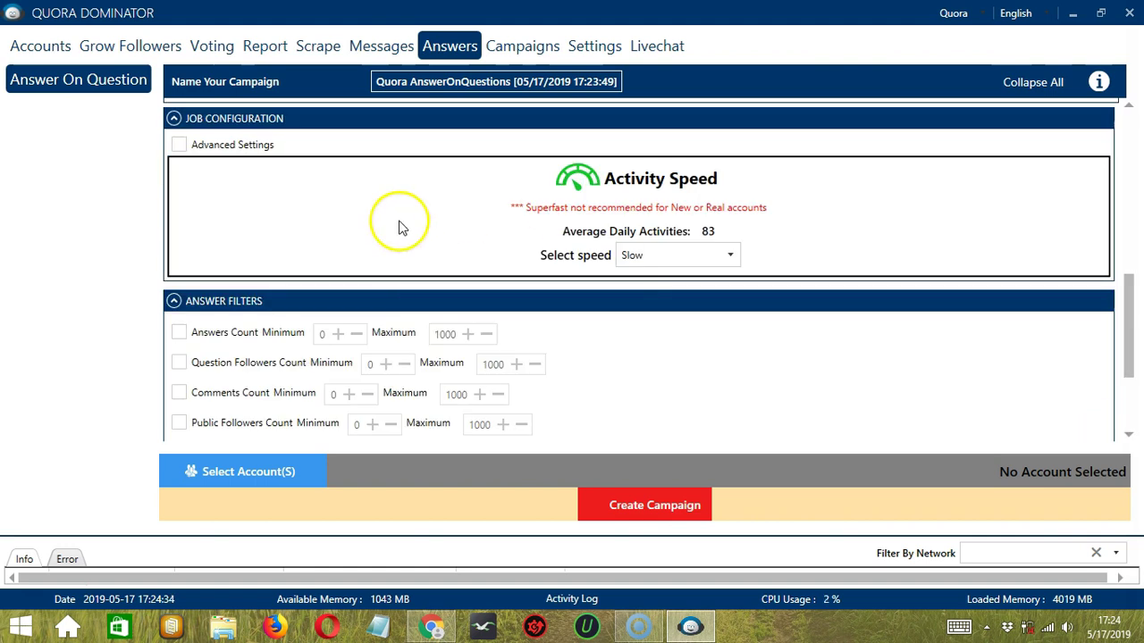
left_click(1130, 431)
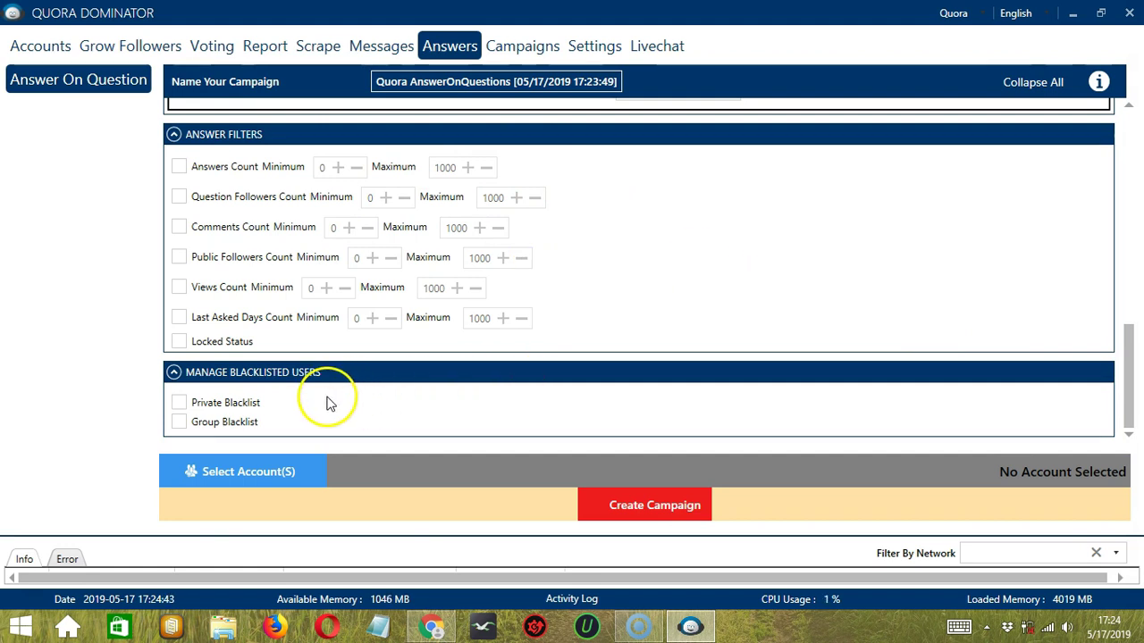
left_click(179, 402)
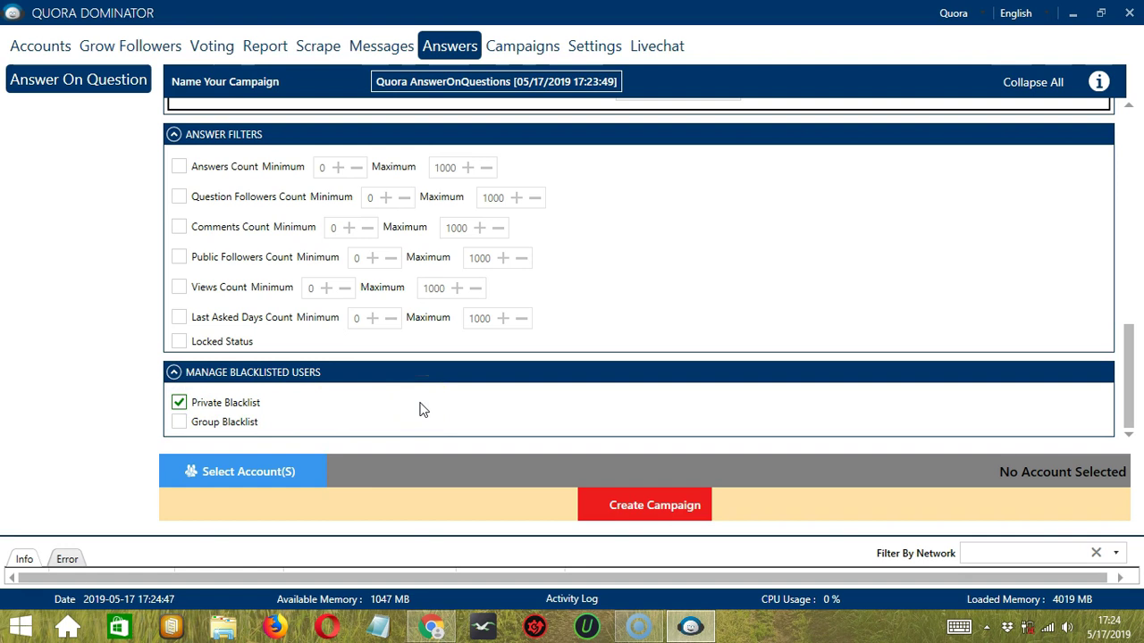
Select the ungrouped Quora account for the campaign and save the account selection
left_click(313, 472)
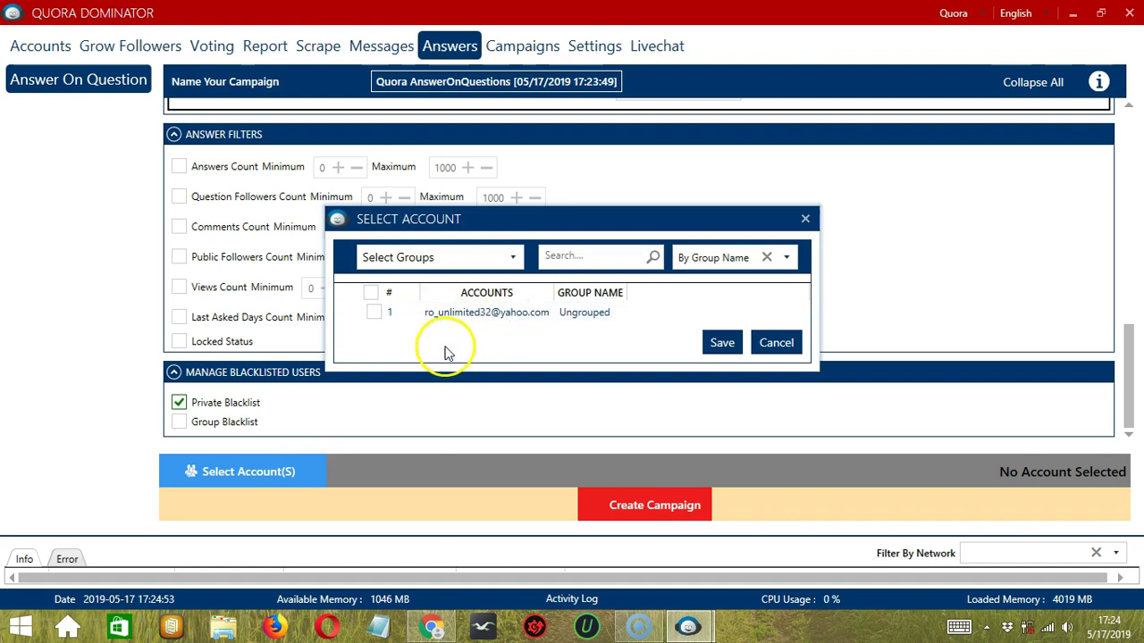
left_click(373, 313)
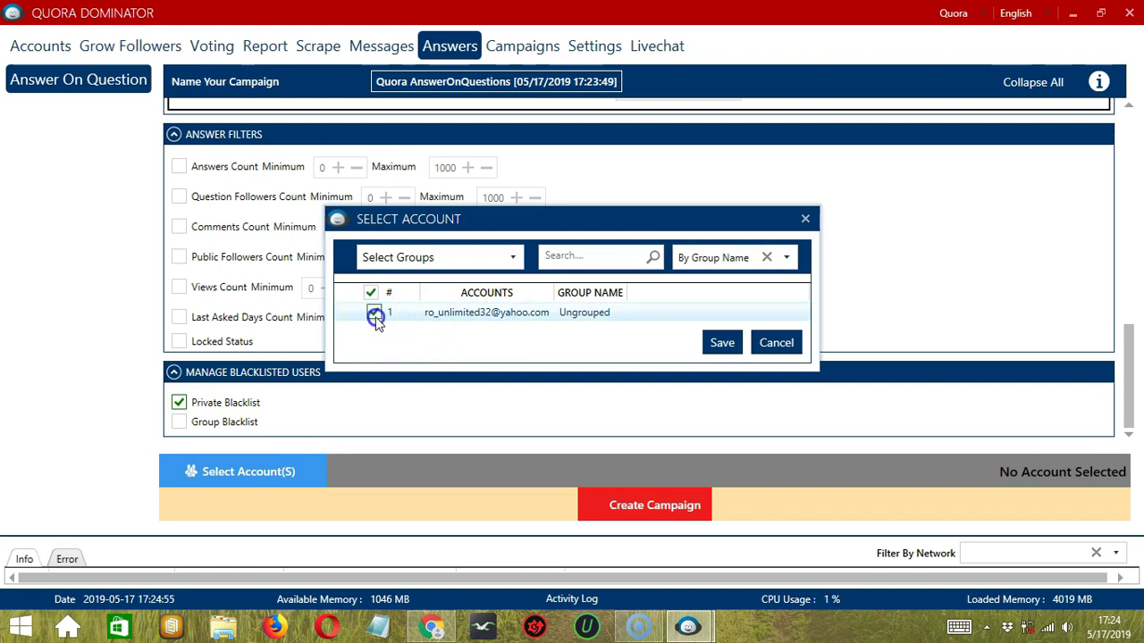
left_click(712, 346)
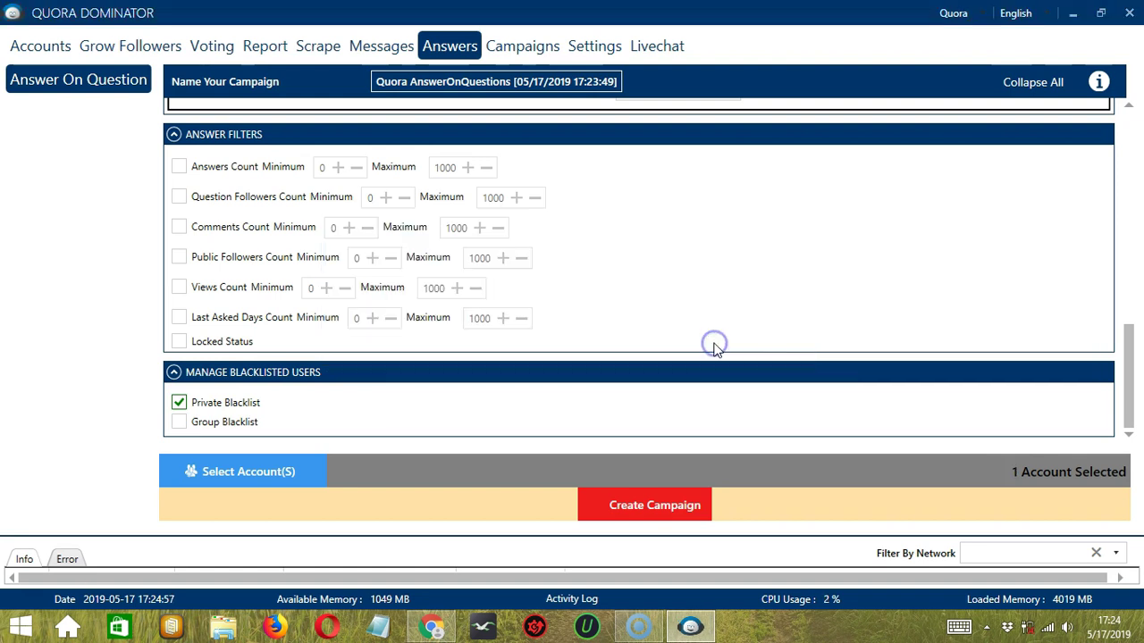
left_click(613, 410)
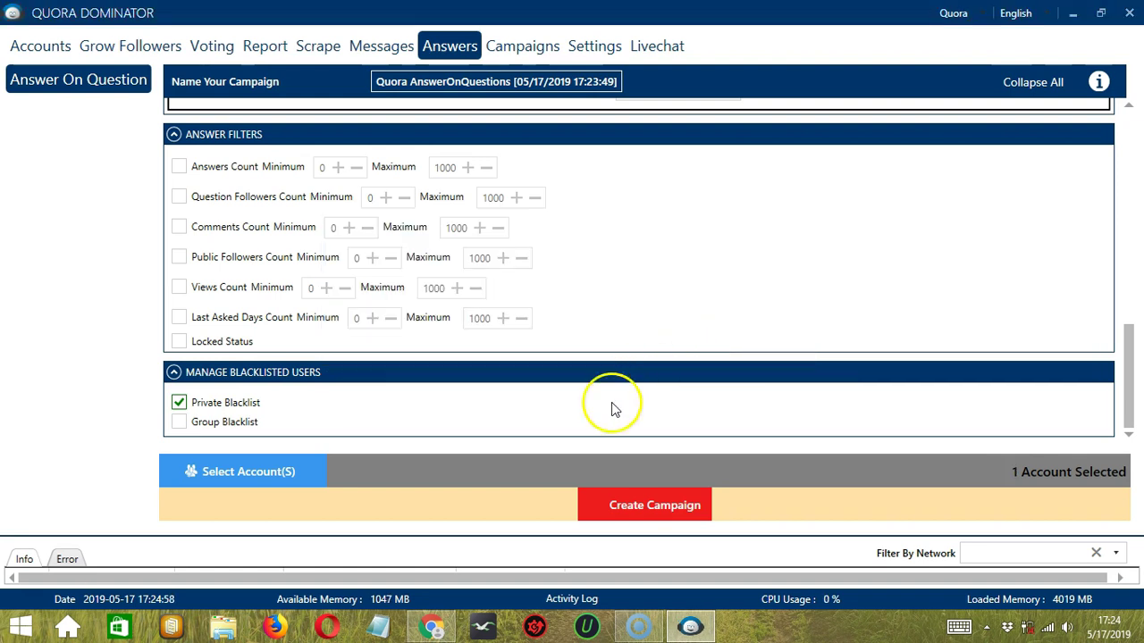
Create the campaign, choosing to override the selected account's existing AnswerOnQuestions settings
left_click(604, 506)
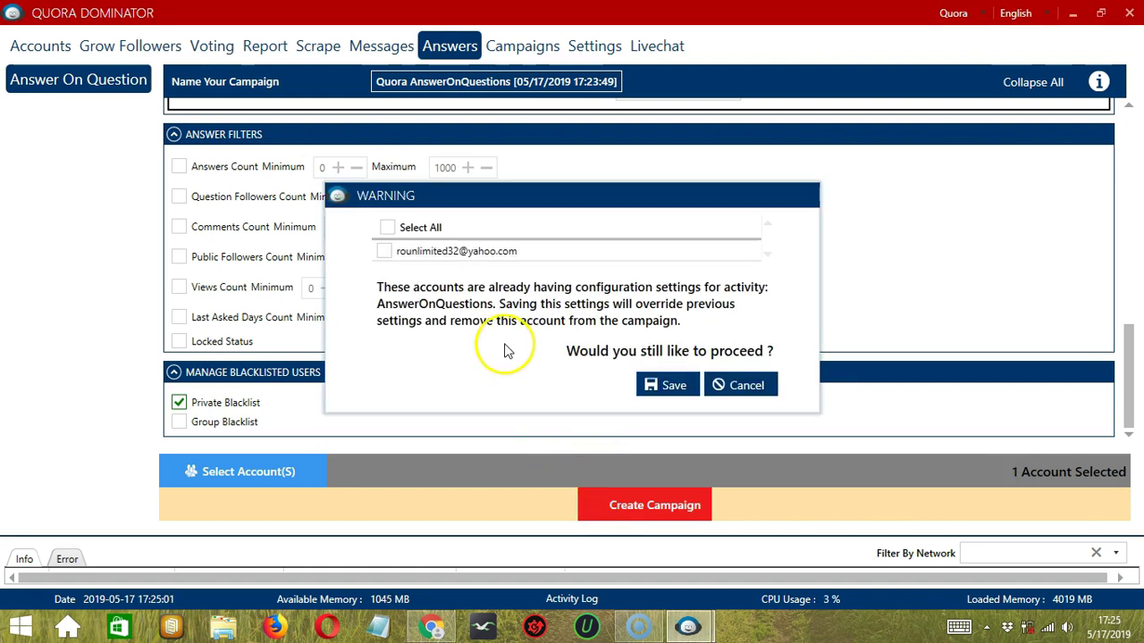
left_click(382, 253)
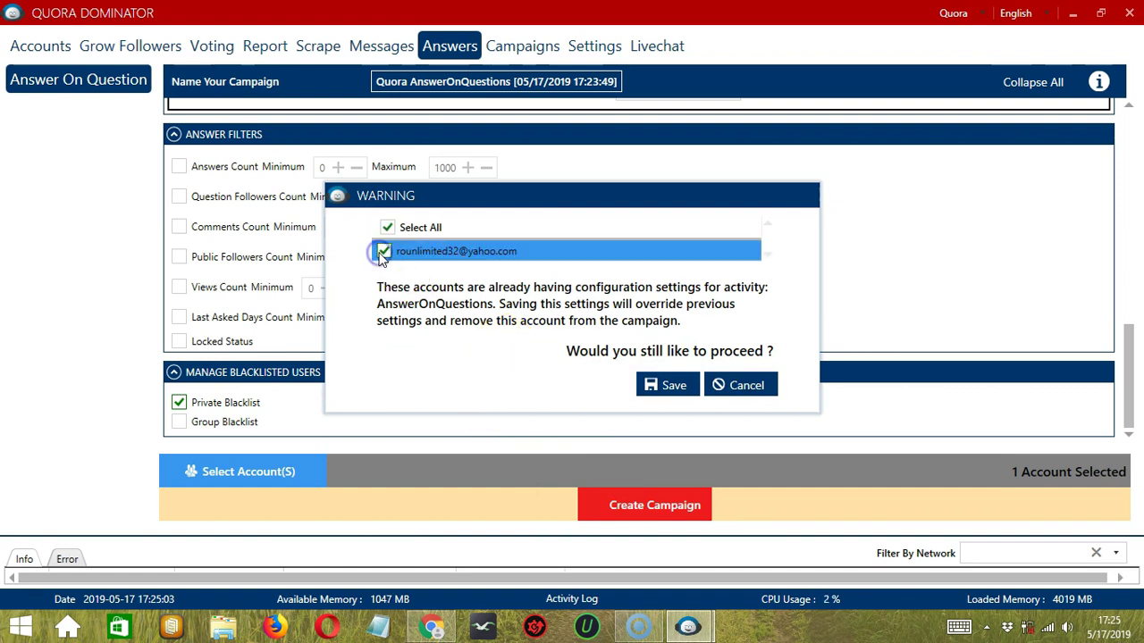
left_click(672, 385)
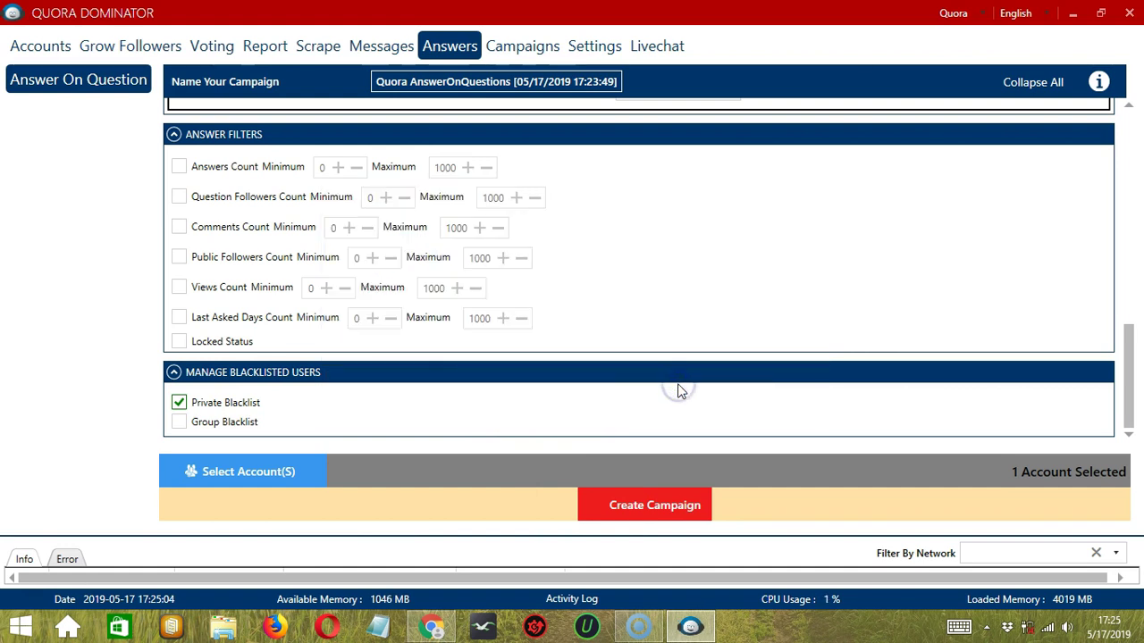
left_click(674, 389)
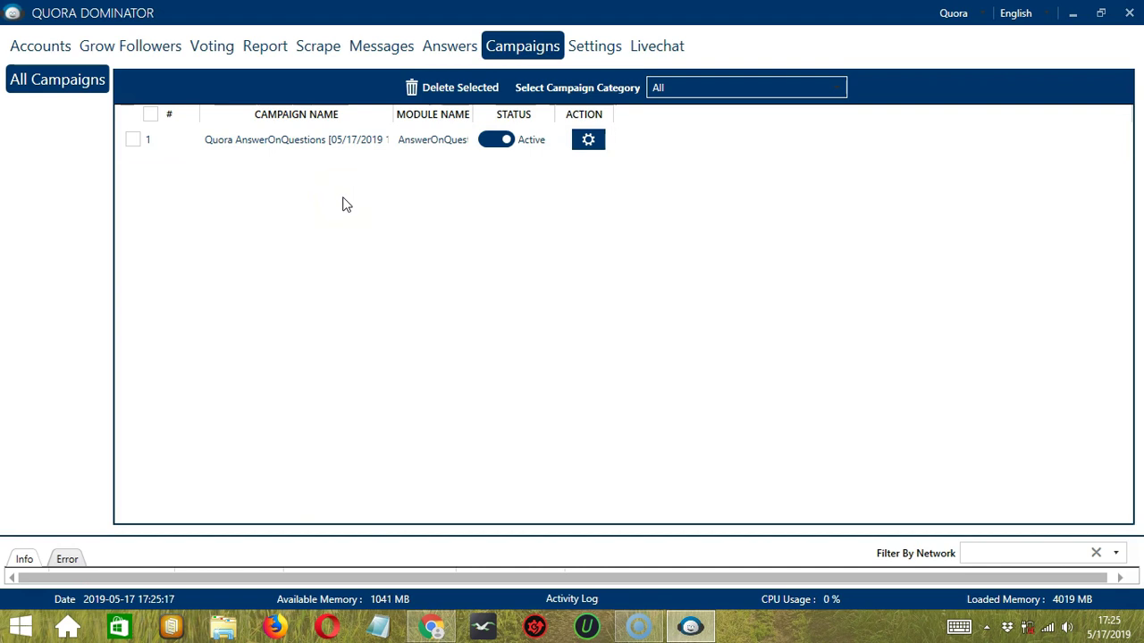
Pause the AnswerOnQuestions campaign, and view its available actions without choosing any
left_click(496, 141)
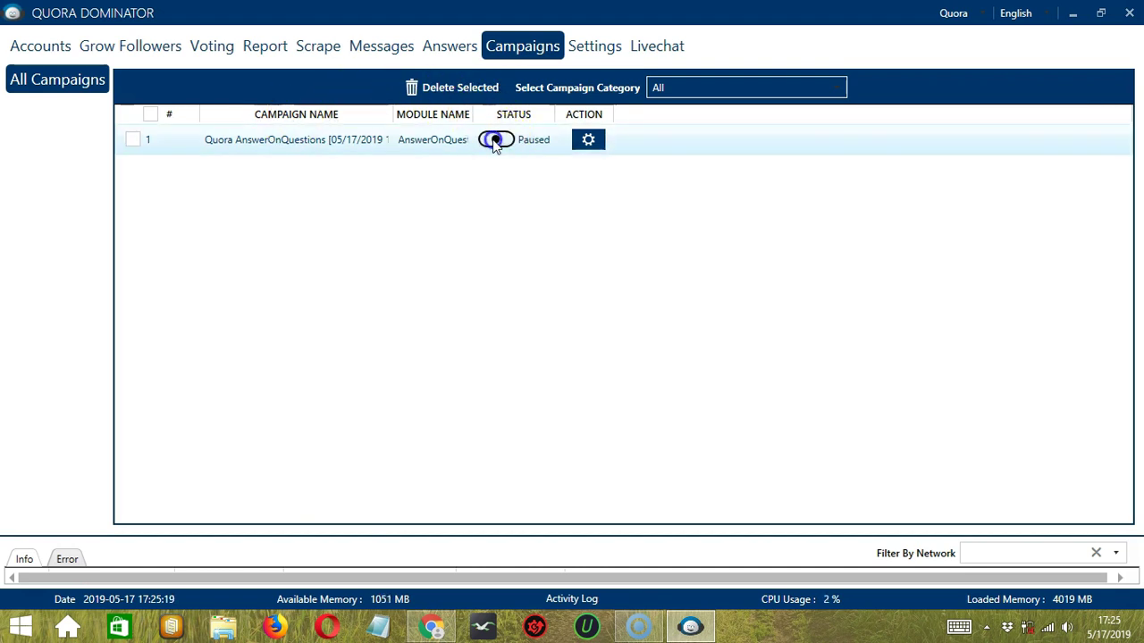
left_click(588, 140)
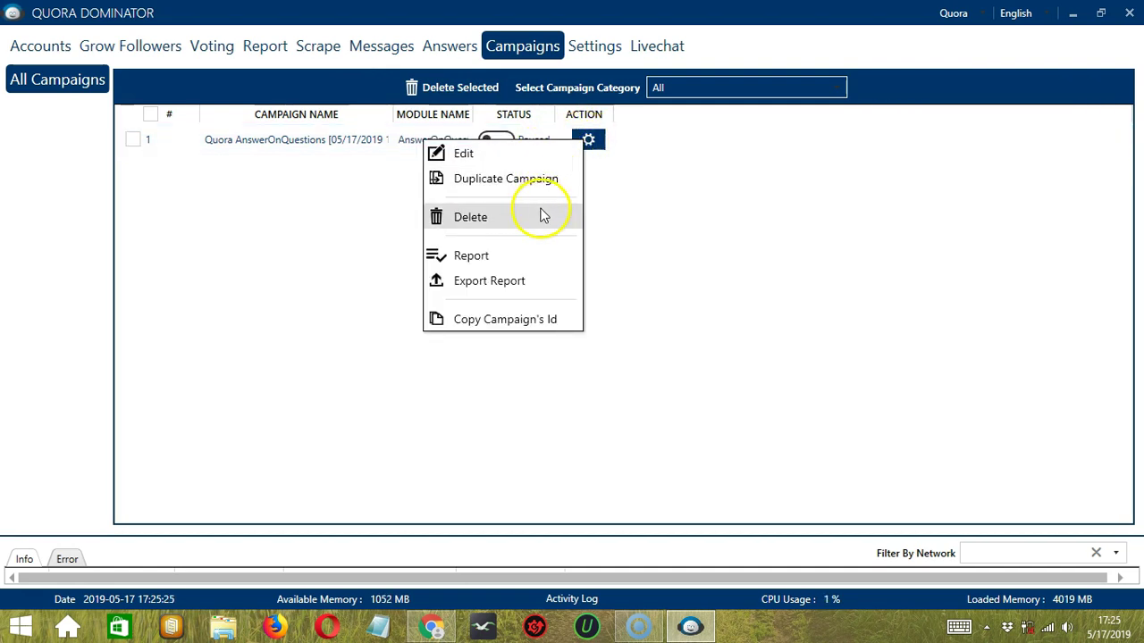
left_click(689, 199)
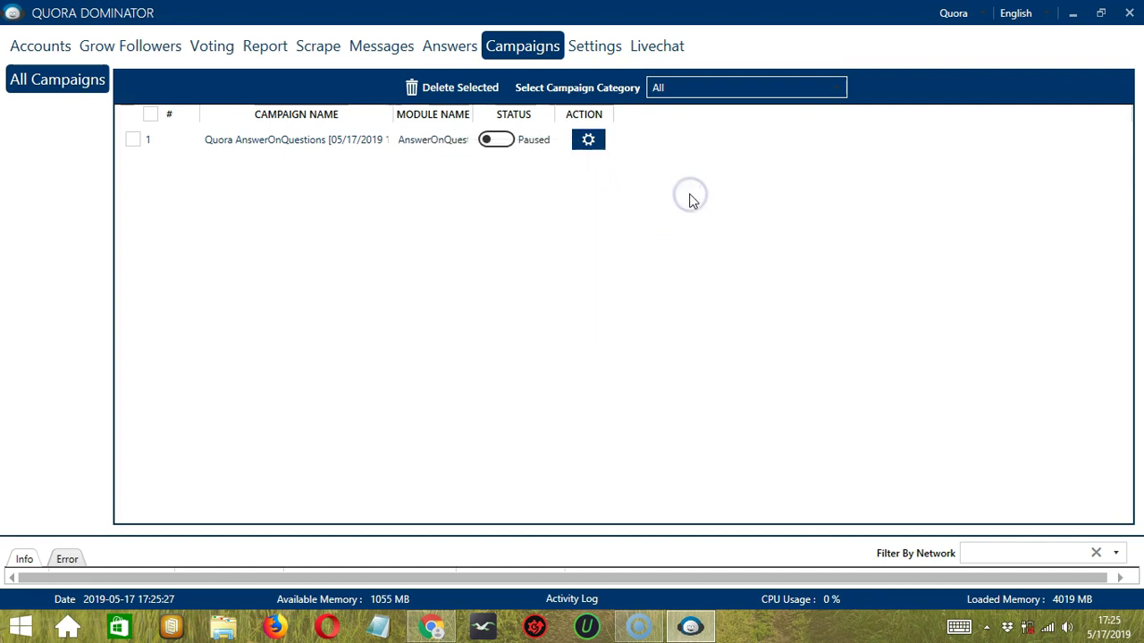